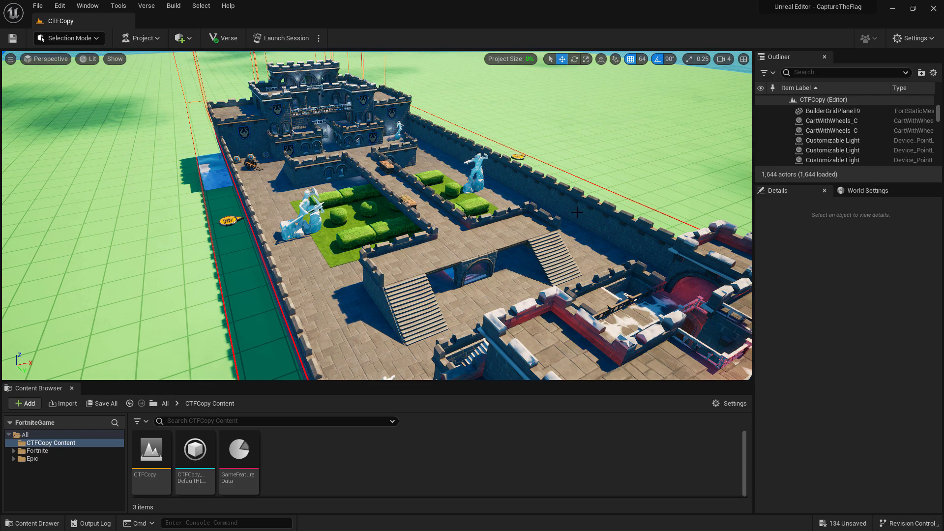
Step: Find IslandSettings with an 'island' Outliner search, then fly the view onto a tower top
right_drag(558, 213, 558, 213)
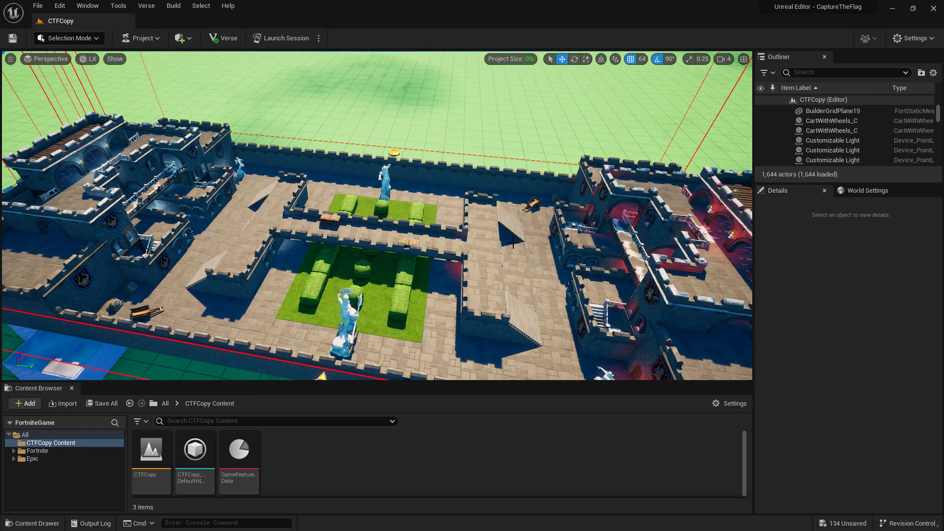
right_drag(523, 256, 523, 255)
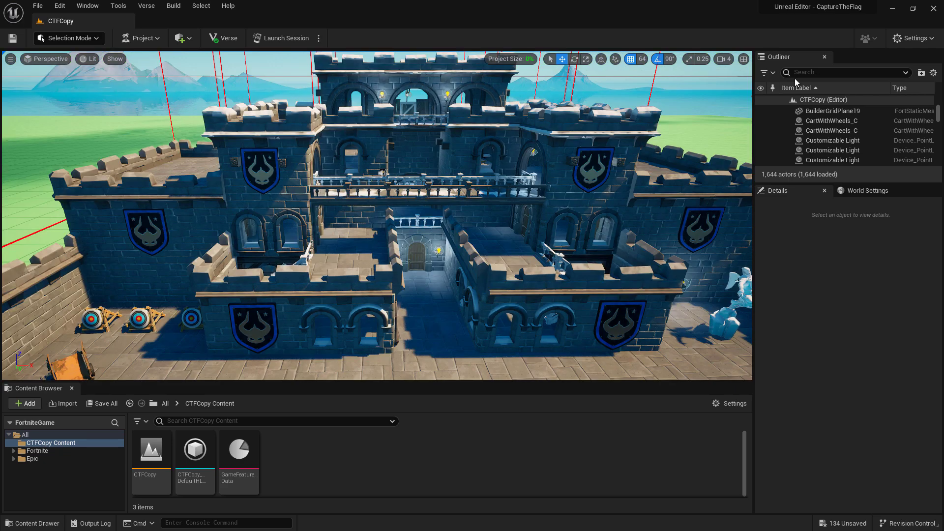
click(820, 69)
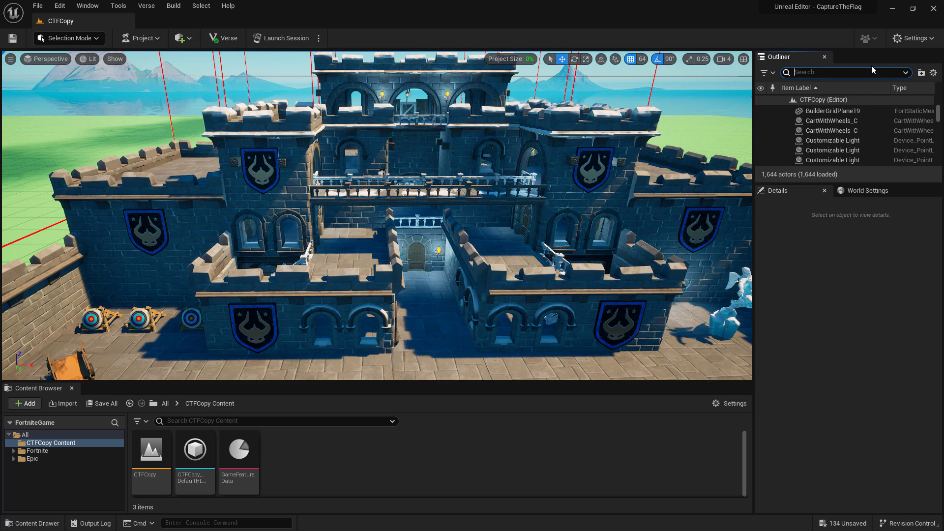
text(island)
key(Return)
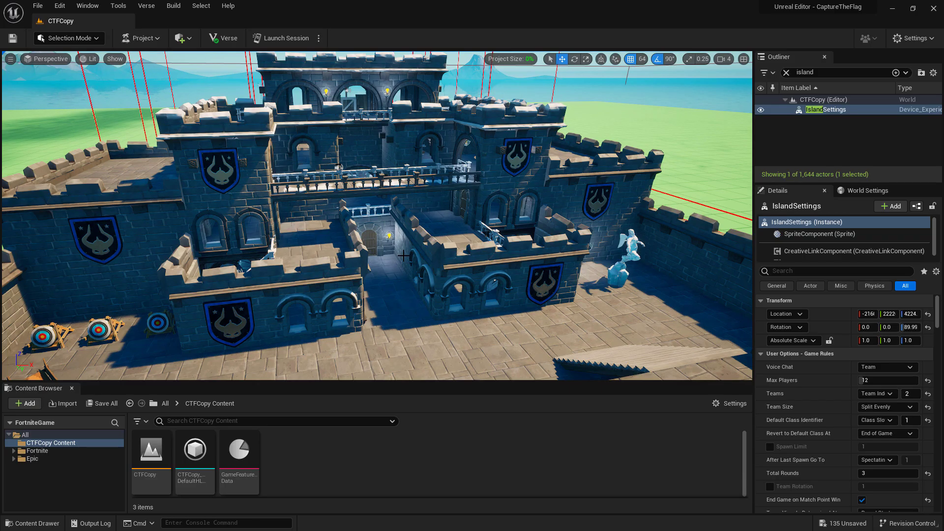
middle_drag(453, 279, 472, 280)
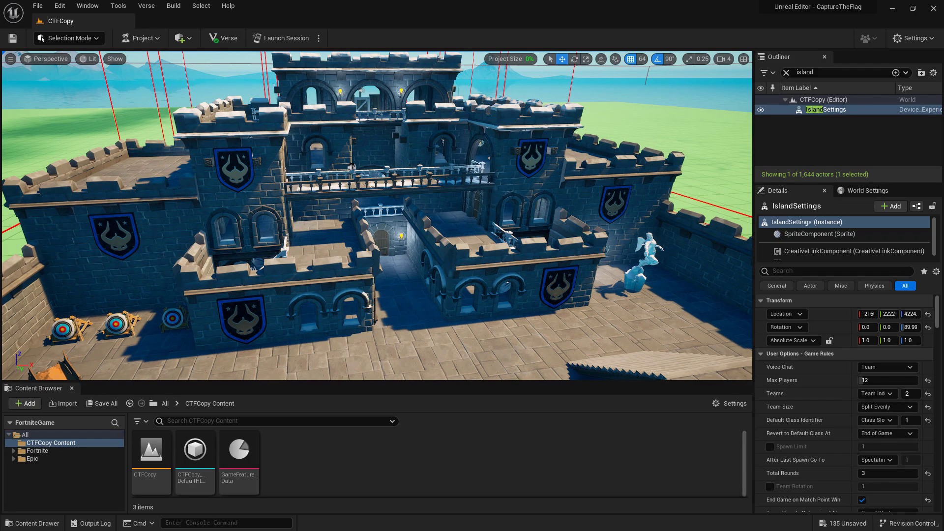
right_drag(377, 216, 377, 215)
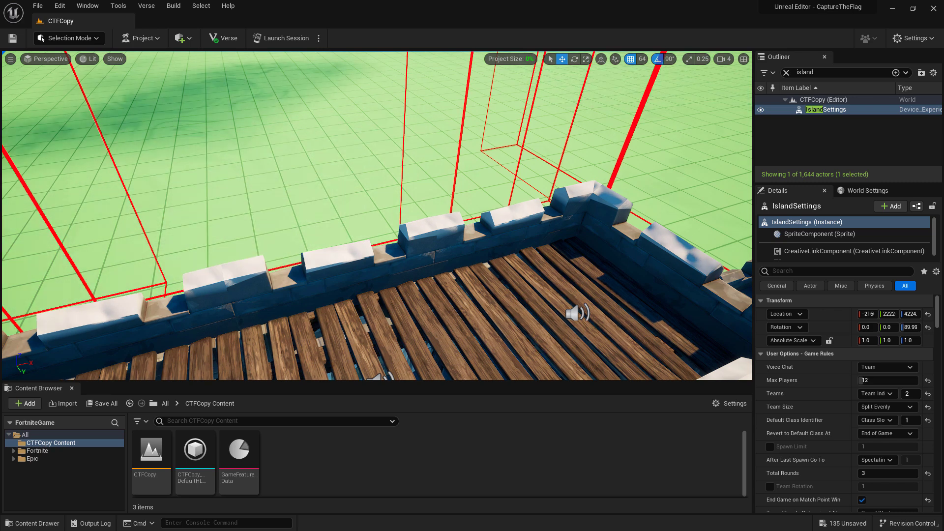
Step: Place a Default Class Designer (slot 1) on the tower, plus an Alt-dragged Fighter copy (slot 2)
click(40, 451)
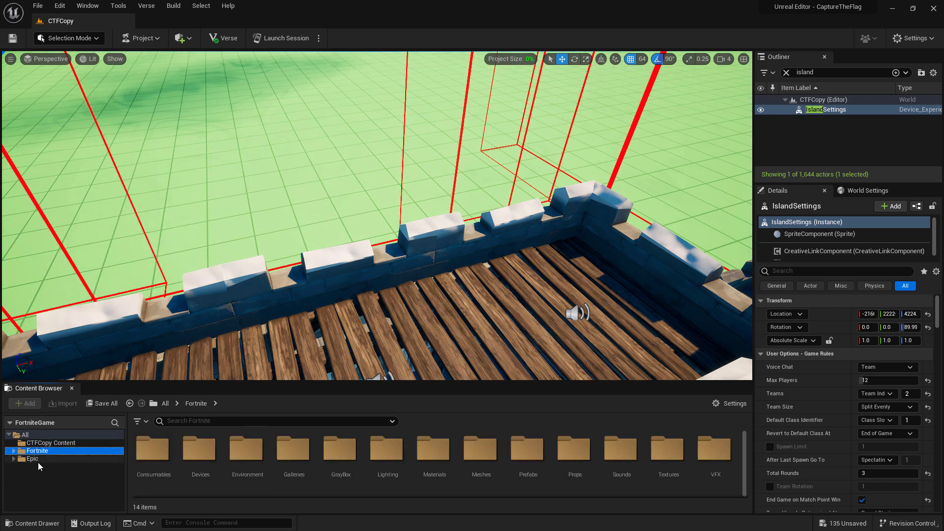
click(14, 451)
click(31, 466)
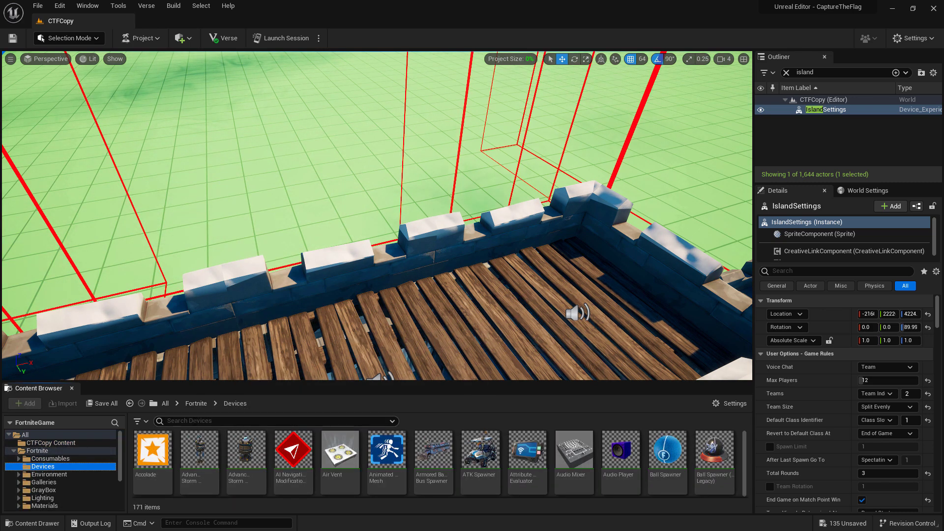
text(class)
click(153, 456)
drag(153, 455, 561, 299)
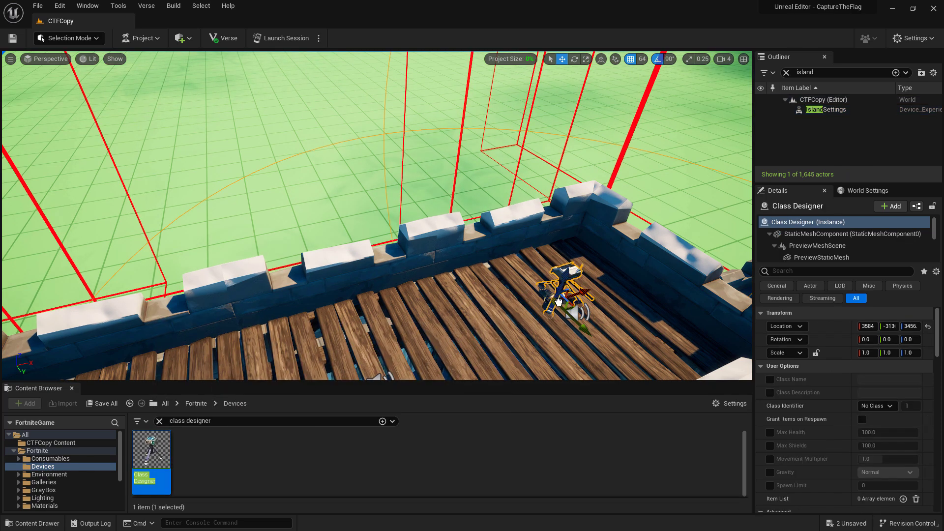
right_drag(560, 299, 517, 295)
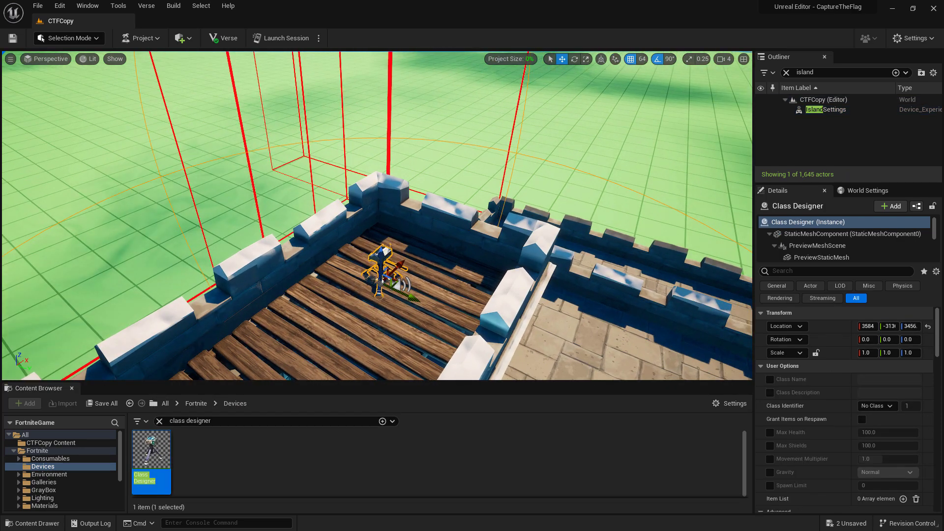
scroll(377, 215, up, 2)
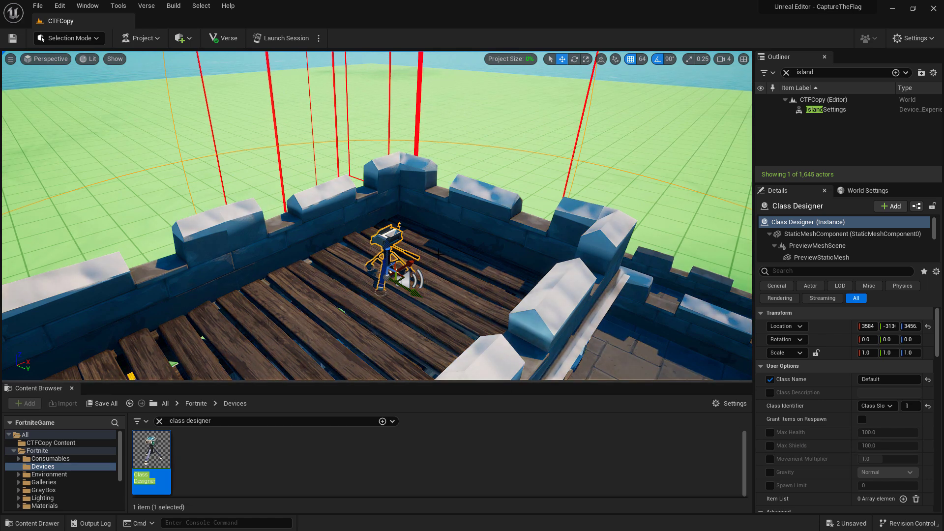
alt+drag(410, 262, 334, 300)
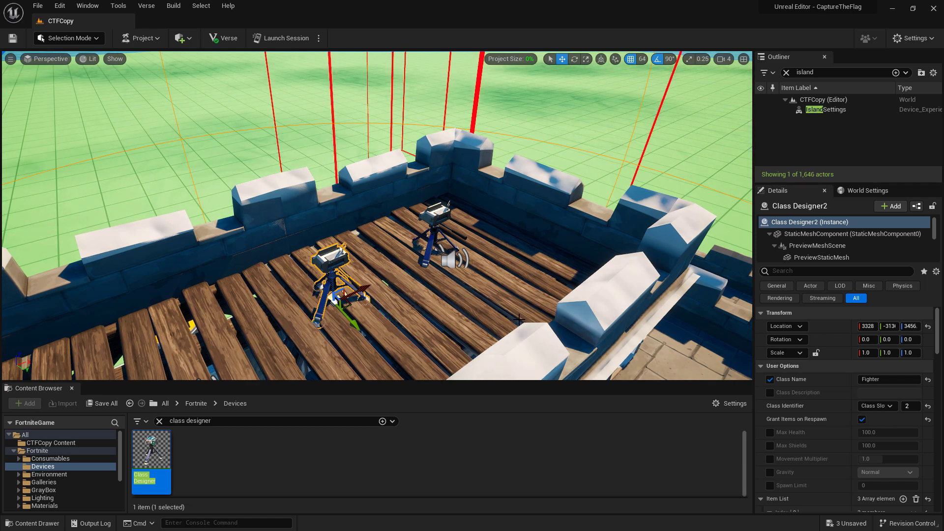
Step: Add a Team Settings & Inventory device named Team 1 in Aqua, then fly into the stone room
click(218, 421)
text(team)
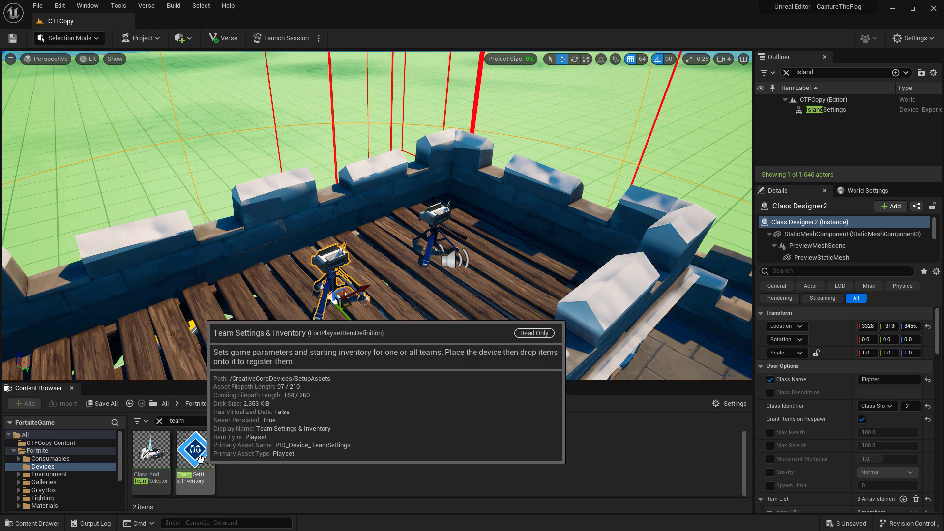
drag(201, 459, 196, 346)
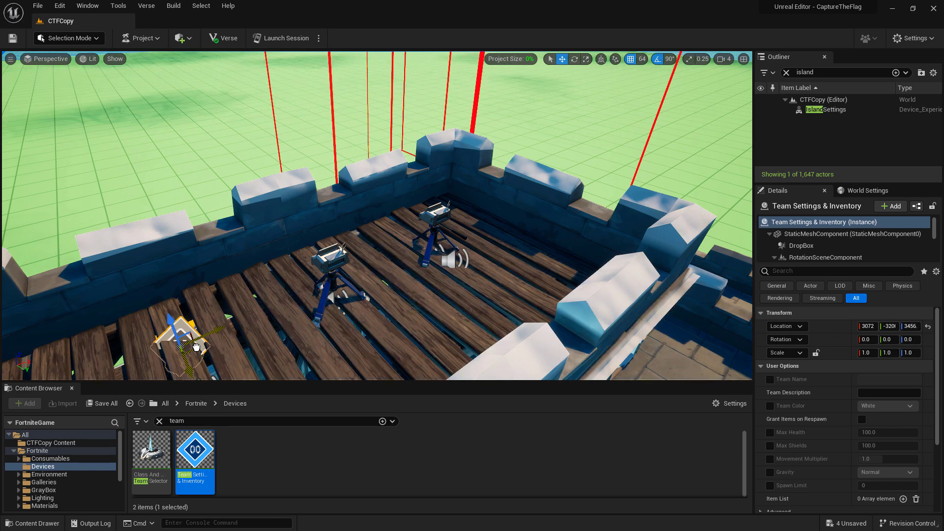
scroll(941, 383, down, 2)
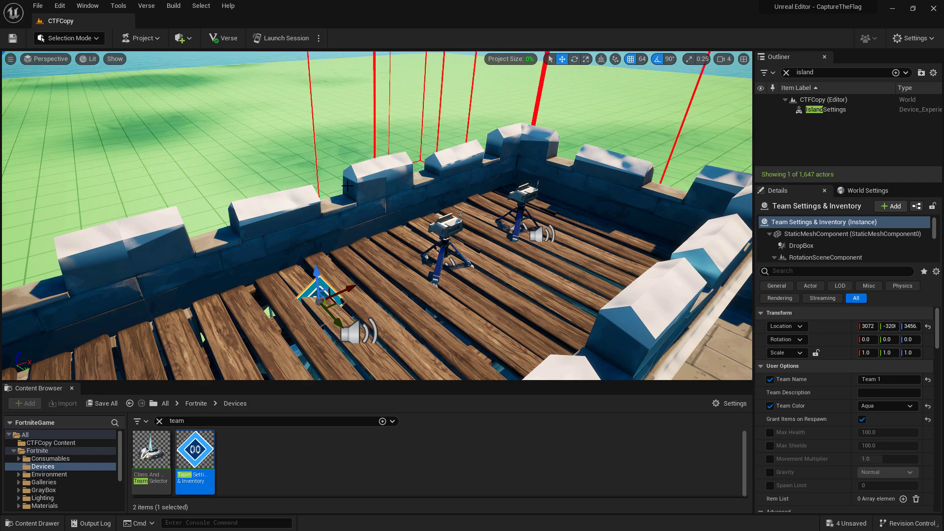
right_drag(345, 187, 345, 187)
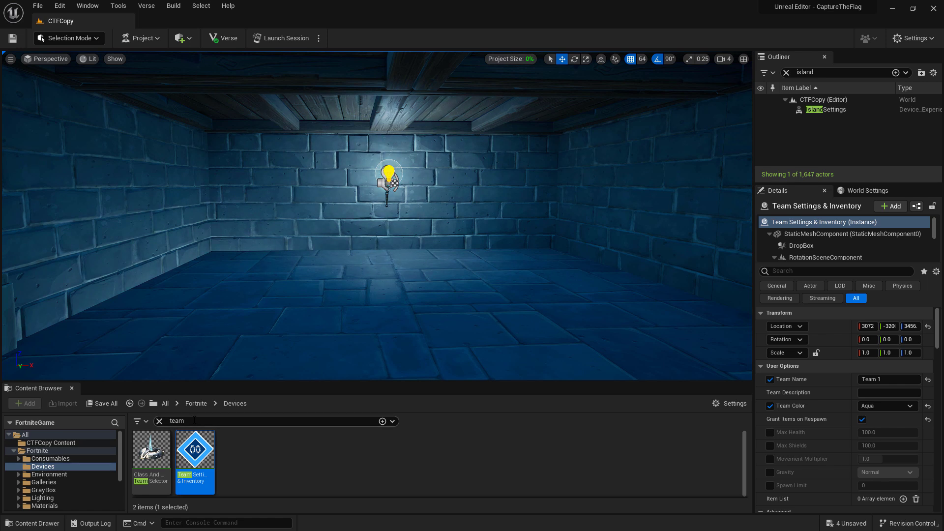
text(player spawn)
Step: Place Player Spawners in the stone room, nudging the middle one slightly right
mouse_move(151, 450)
mouse_down()
mouse_move(277, 274)
mouse_move(522, 270)
mouse_up()
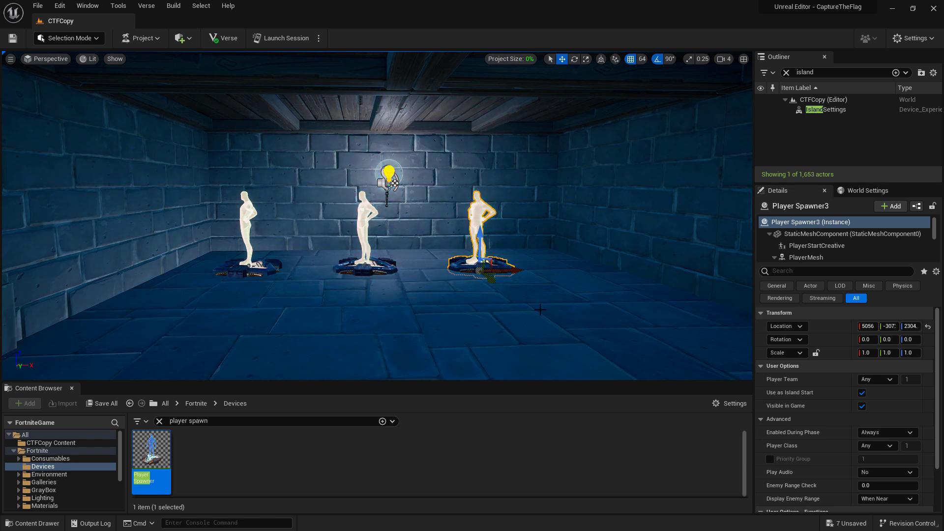
click(367, 267)
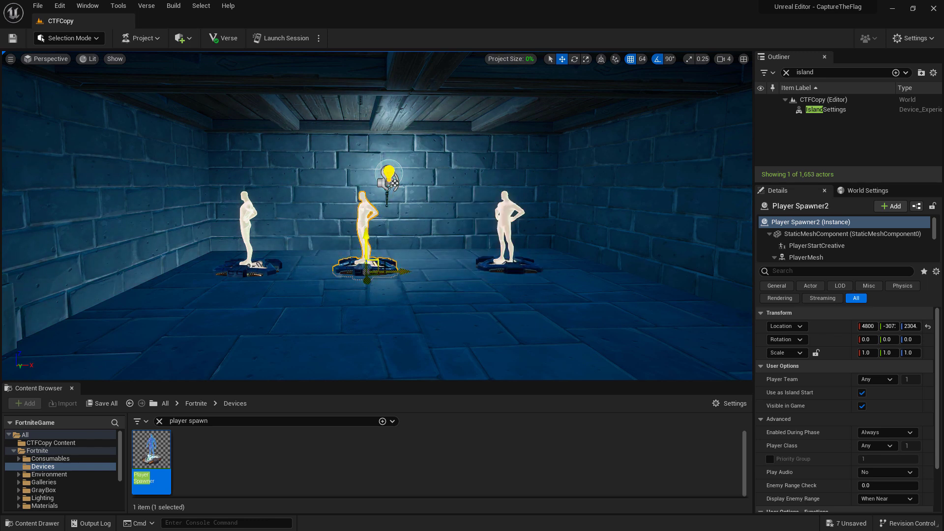
drag(399, 272, 422, 271)
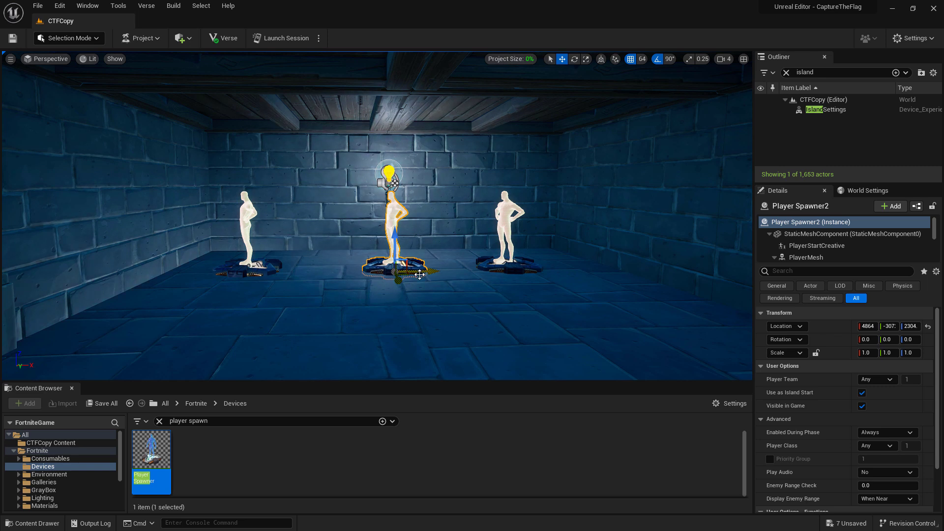
Step: Set all three spawners to Team Index 1 and uncheck Visible in Game
ctrl+click(250, 214)
ctrl+click(504, 213)
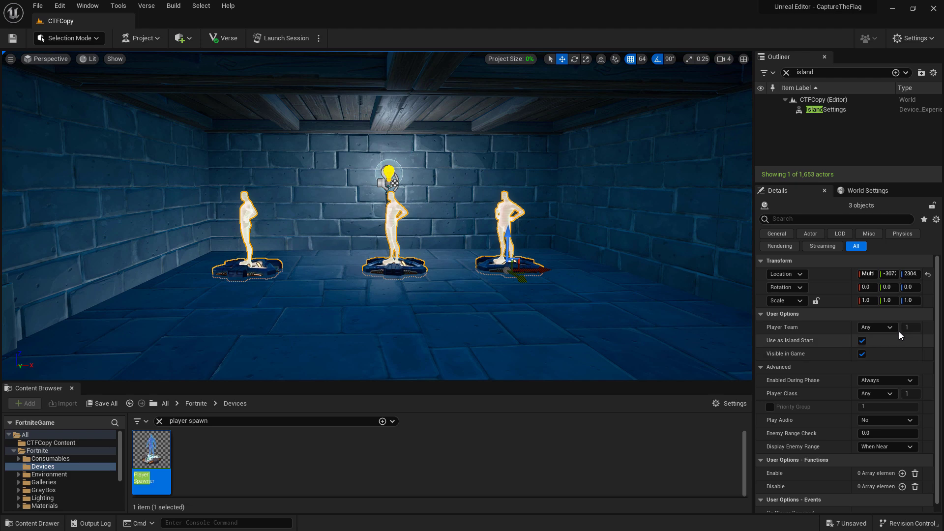
click(877, 327)
click(878, 337)
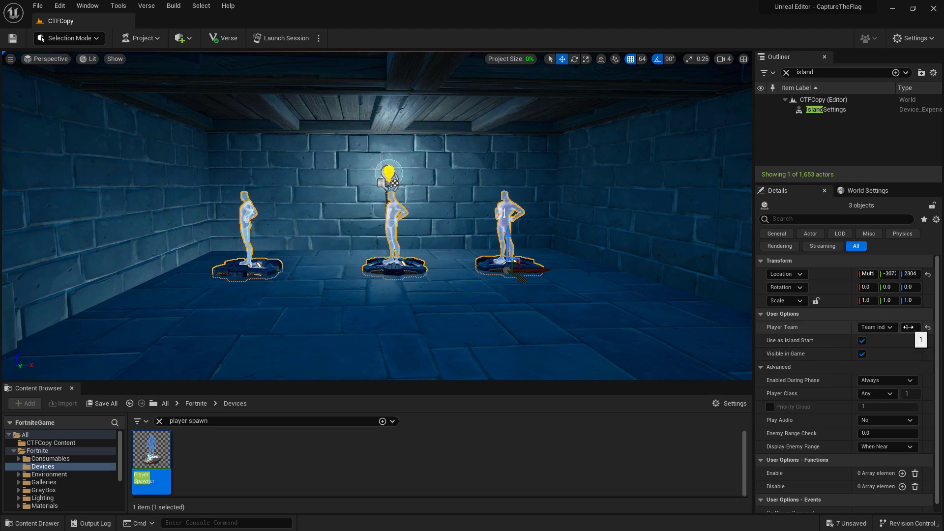
right_drag(630, 336, 627, 354)
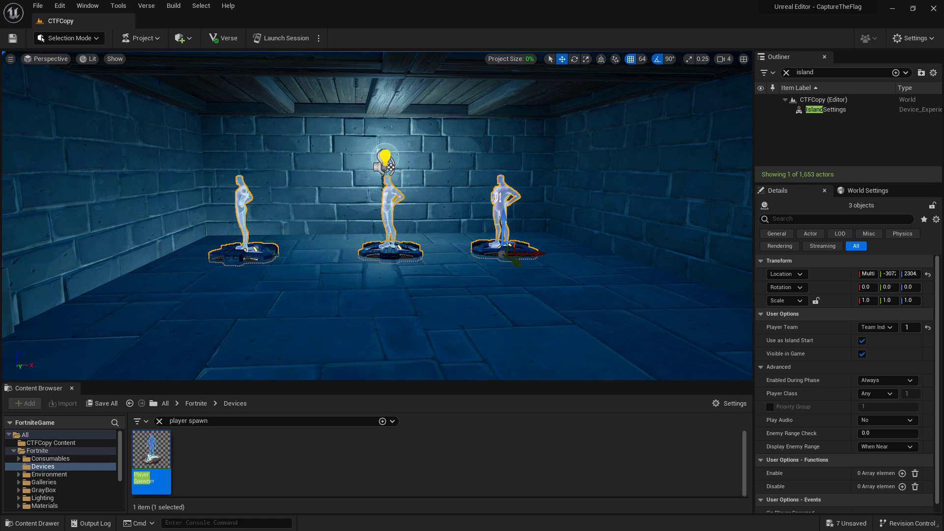
click(862, 355)
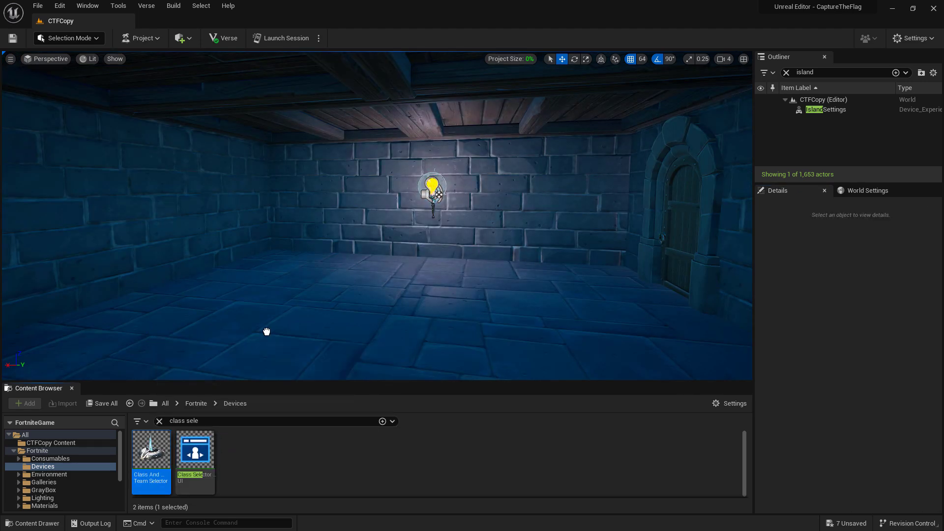
Step: Place a Class And Team Selector in the room that switches players to class slot 2
drag(266, 332, 374, 267)
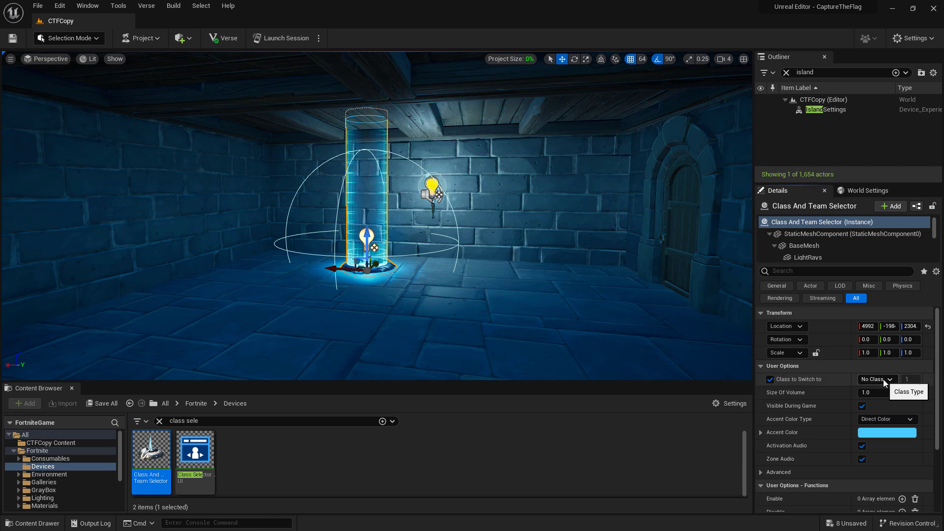
click(885, 380)
click(875, 402)
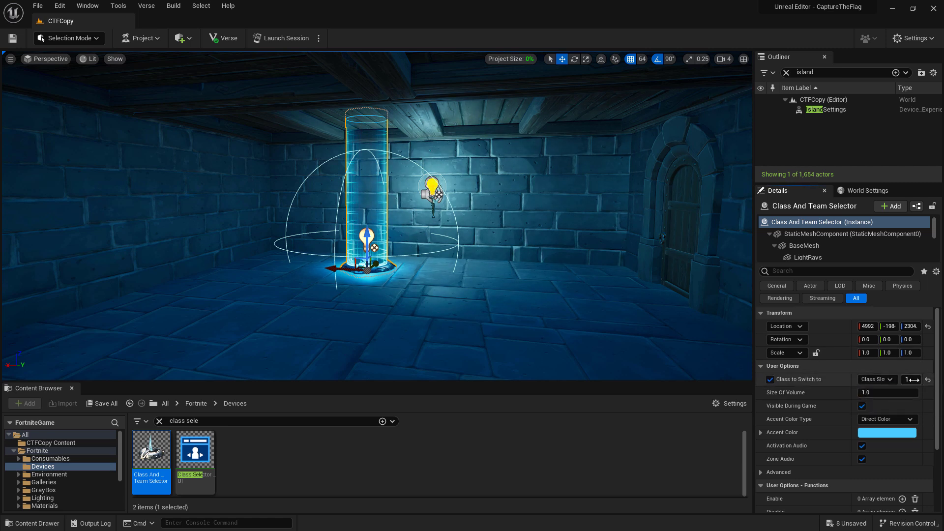
click(901, 392)
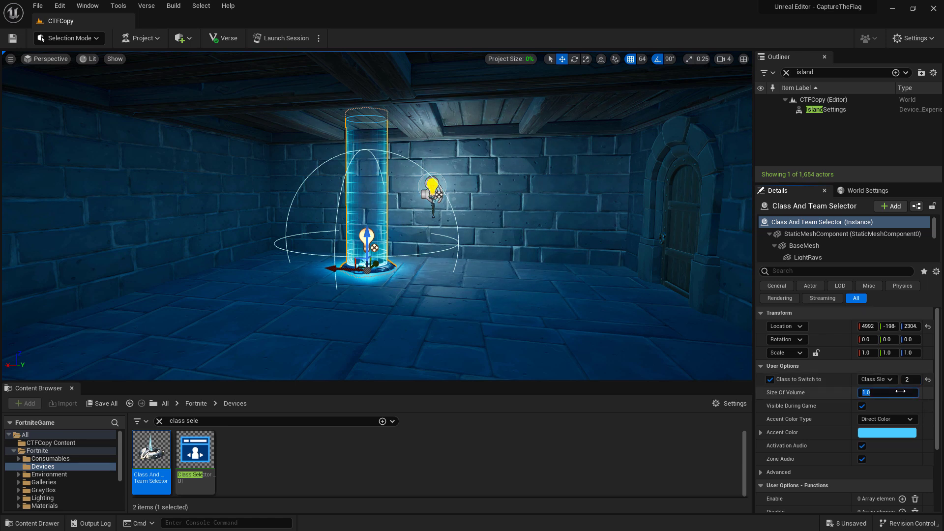
scroll(826, 430, down, 2)
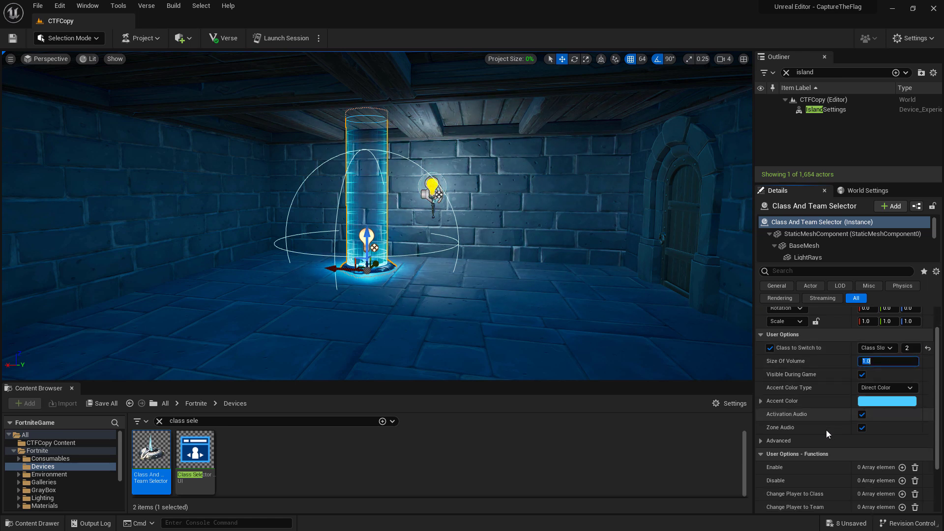
scroll(830, 428, down, 2)
Step: Enable Clear Items on Switch under Advanced and launch the live session
click(758, 409)
scroll(828, 420, down, 2)
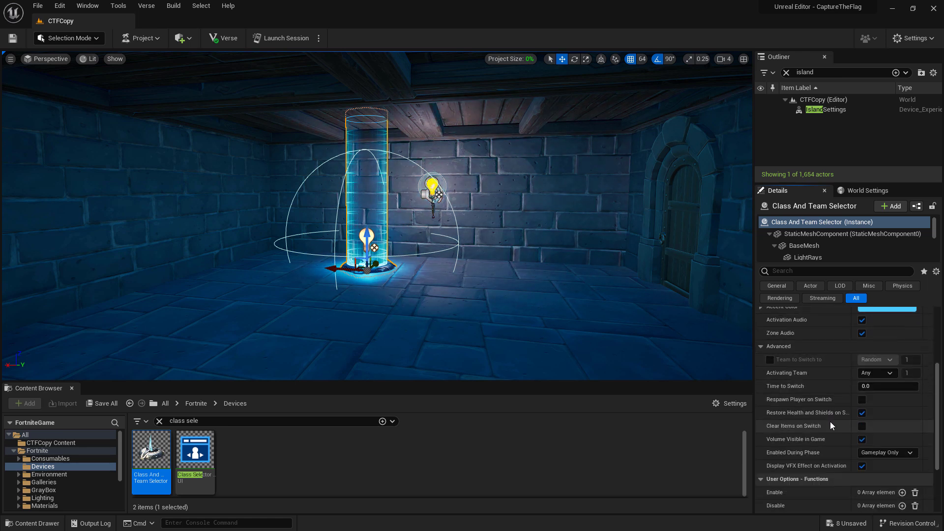
click(862, 411)
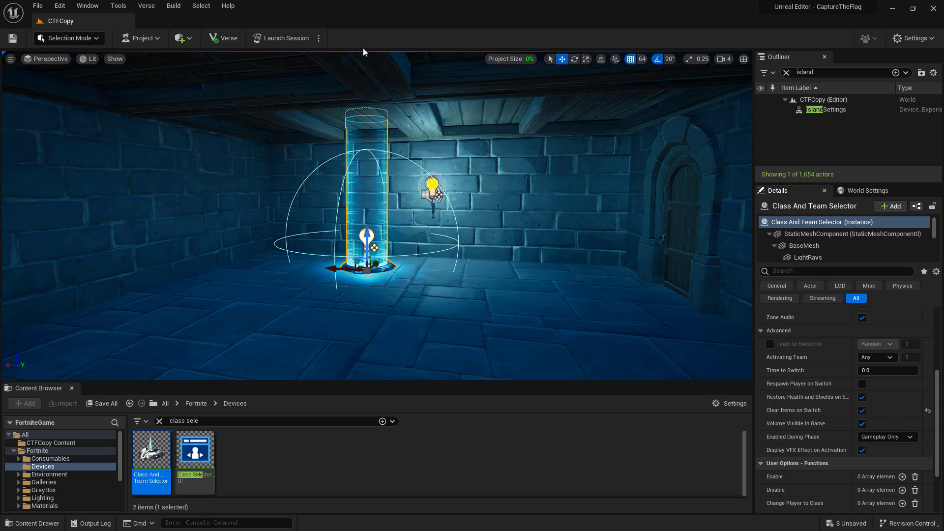
click(284, 38)
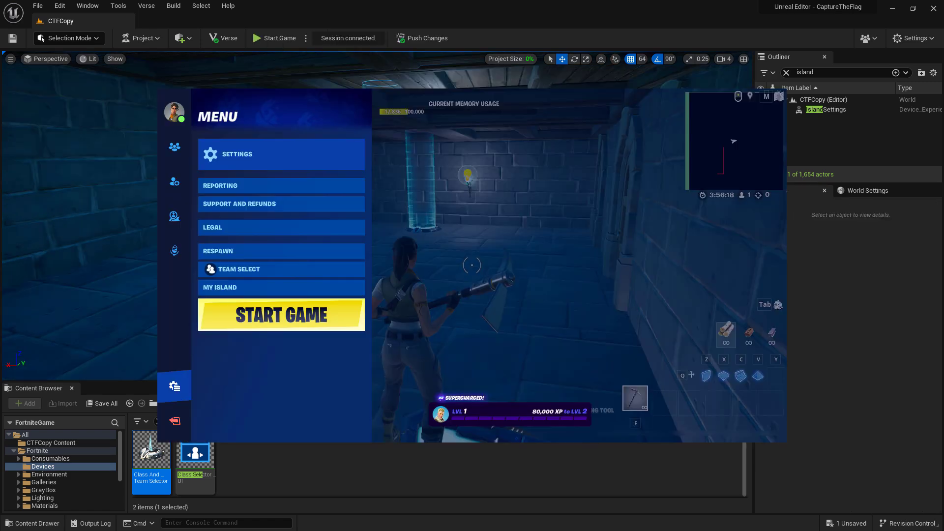
Step: Start the round and run the character through the selector pillar and out the wooden door
click(310, 319)
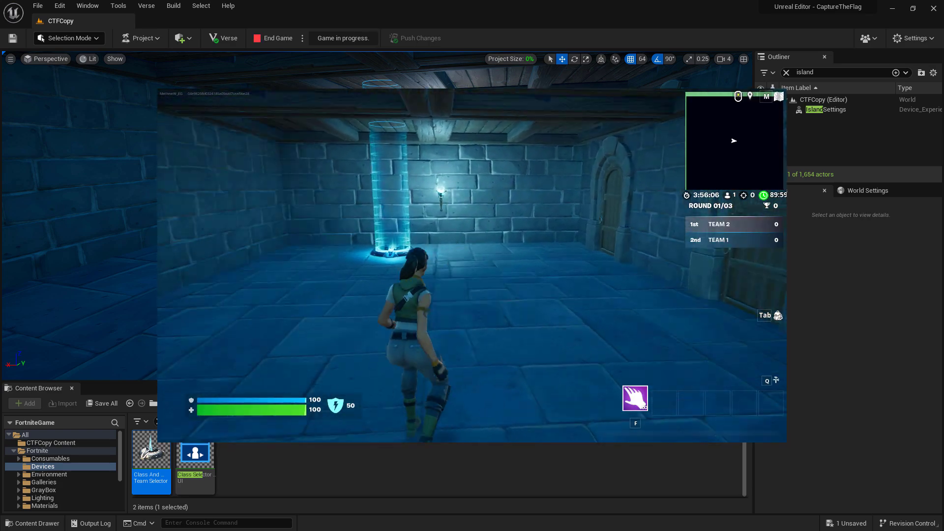
key(w)
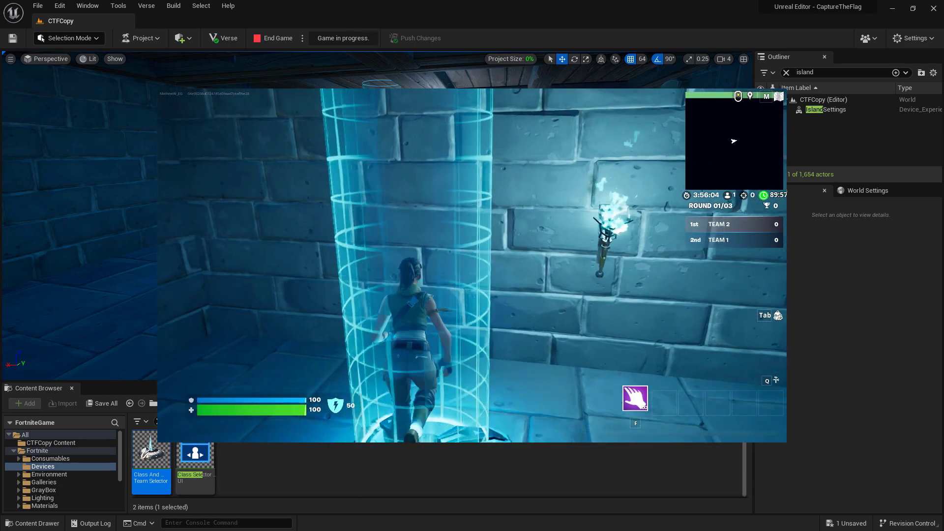
key(w)
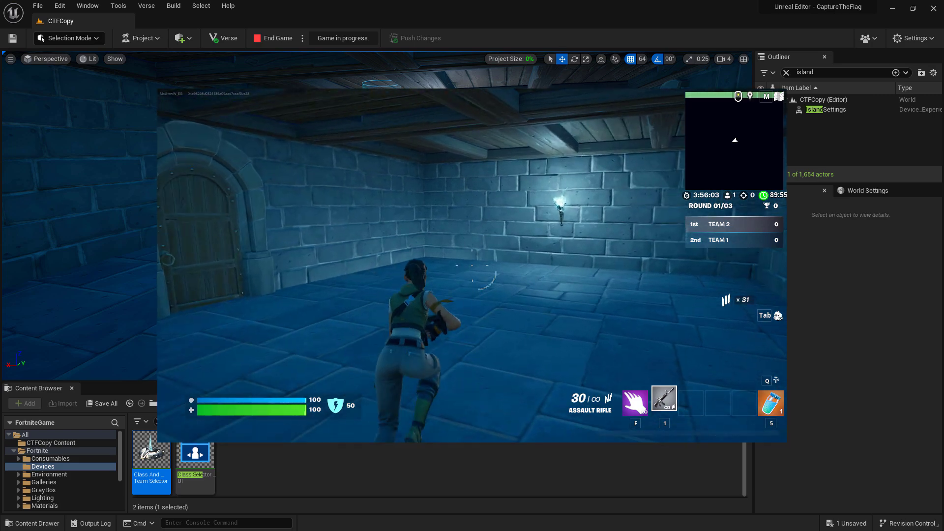
key(w)
key(e)
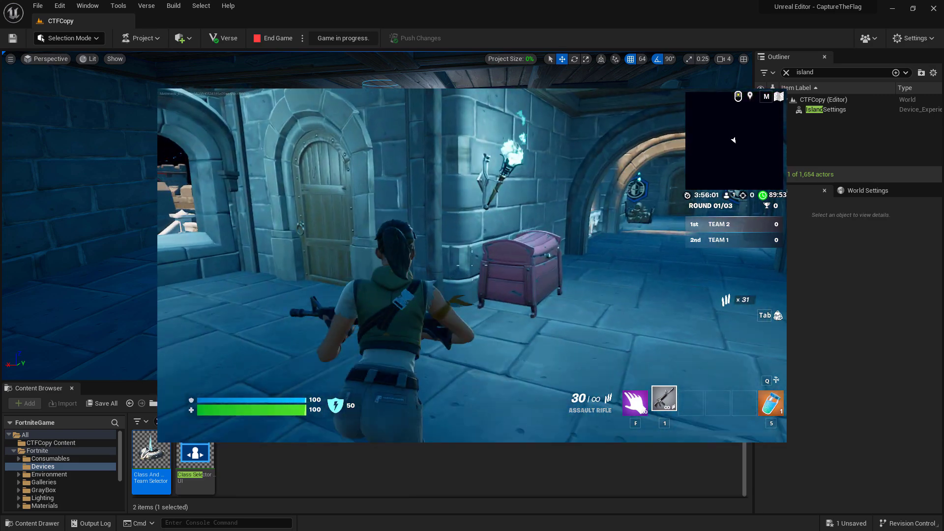
key(w)
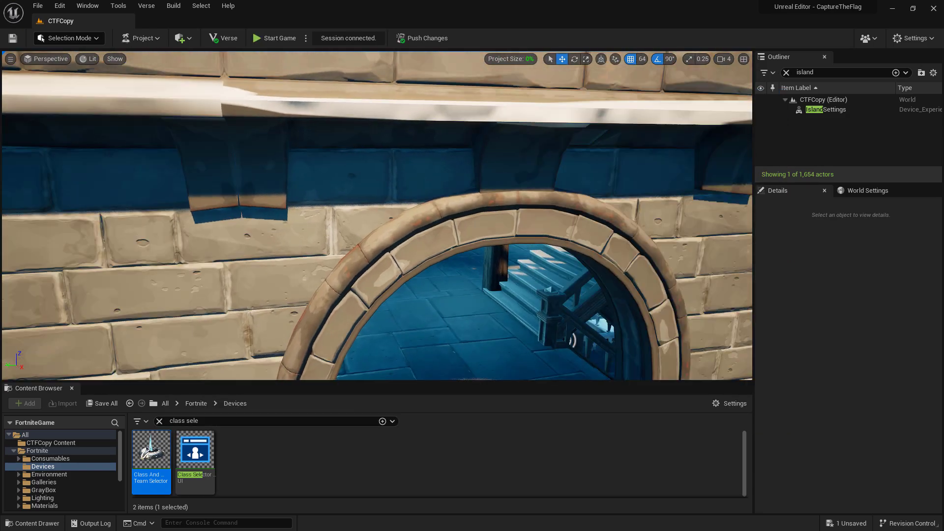
Step: Fly into the gate room and drop a Capture Area, found by searching 'capture', on its floor
key(w)
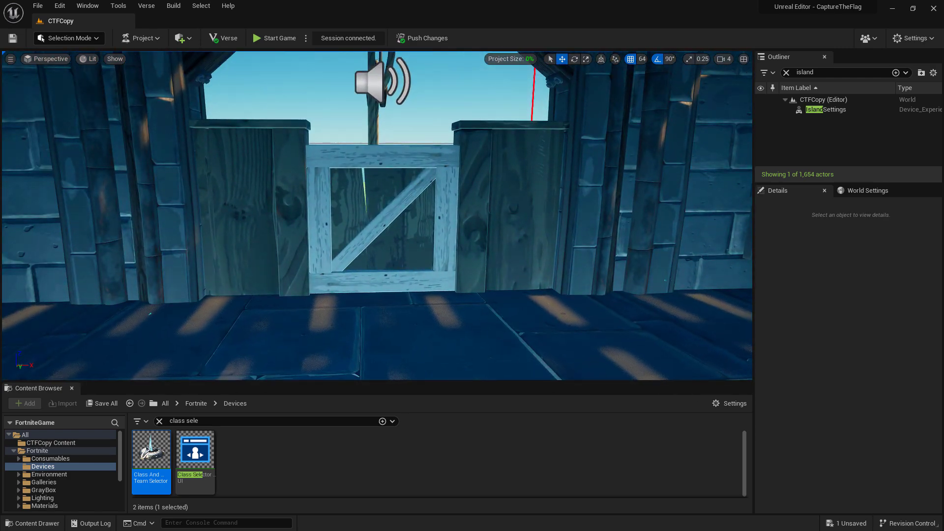
click(172, 421)
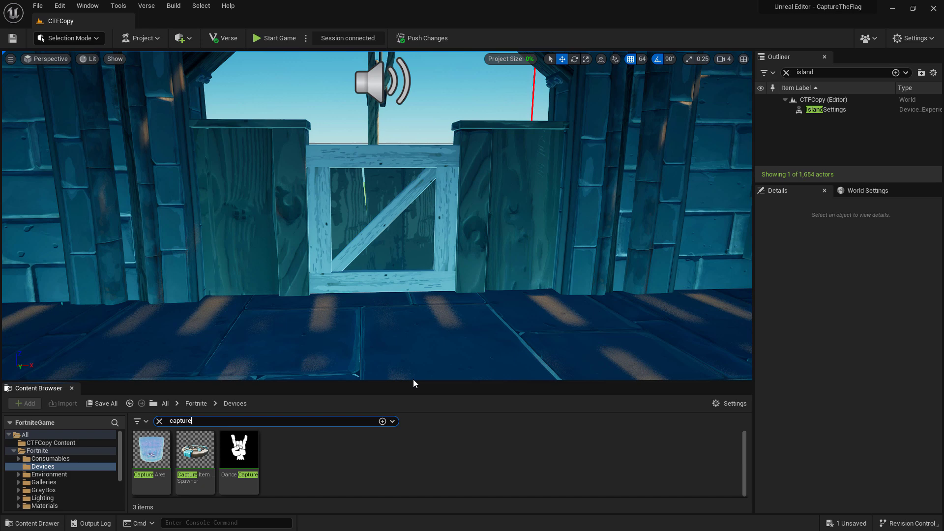
scroll(440, 322, down, 3)
scroll(439, 322, down, 3)
scroll(440, 322, down, 2)
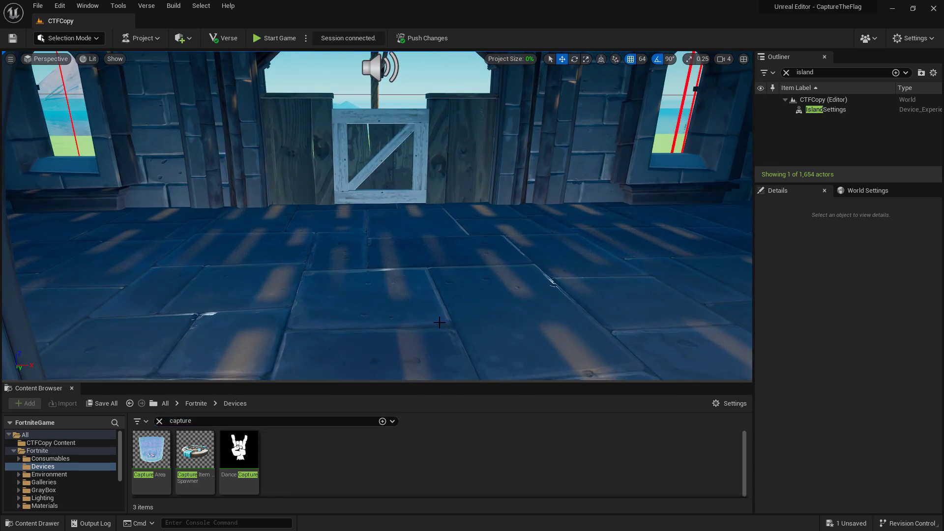
drag(151, 451, 383, 262)
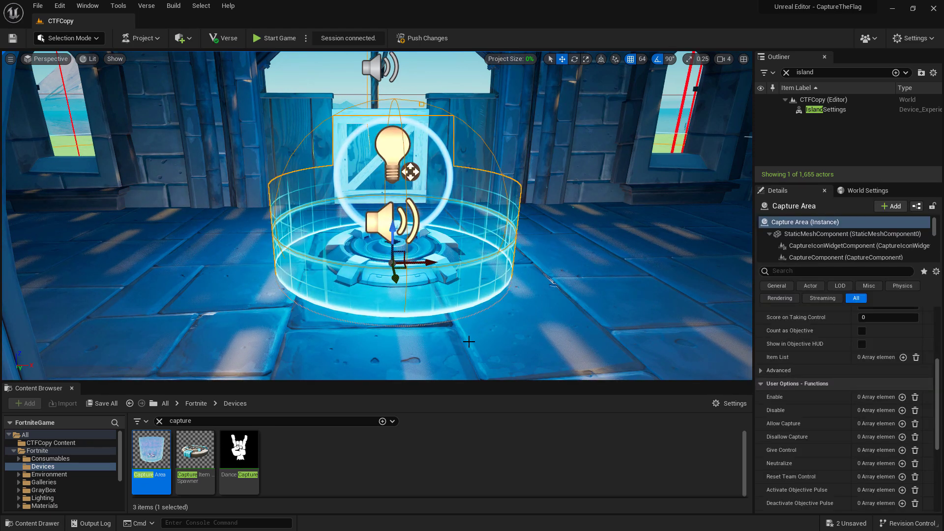
mouse_move(195, 452)
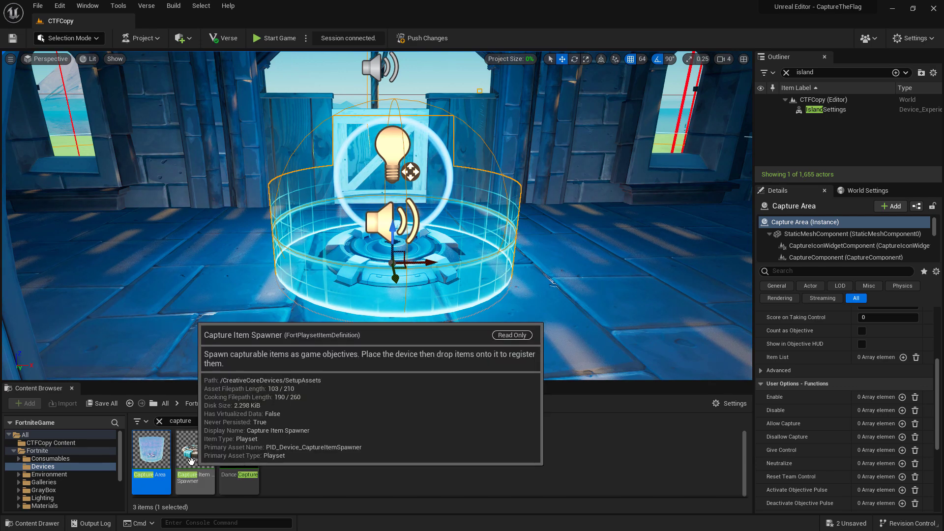
Step: Drop a Capture Item Spawner in the capture area and rename the Capture Area with 'Team 1'
drag(190, 461, 389, 259)
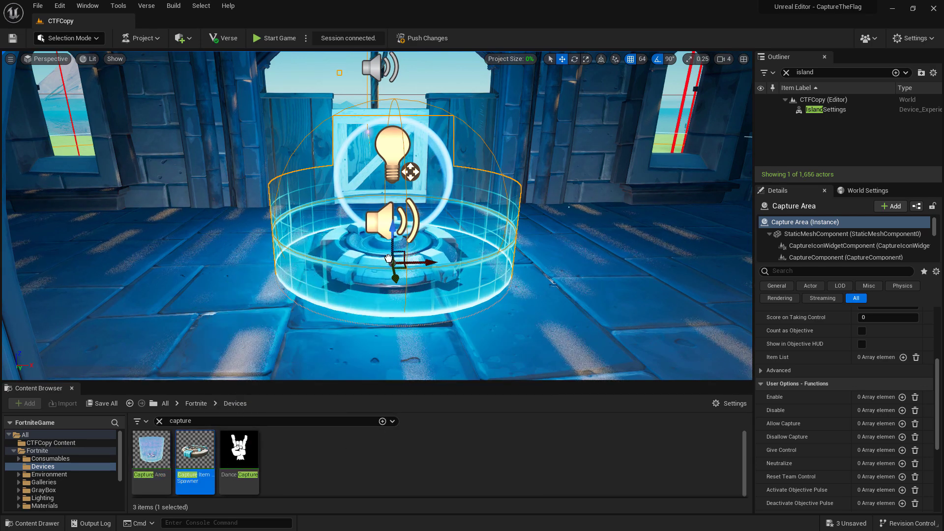
click(787, 73)
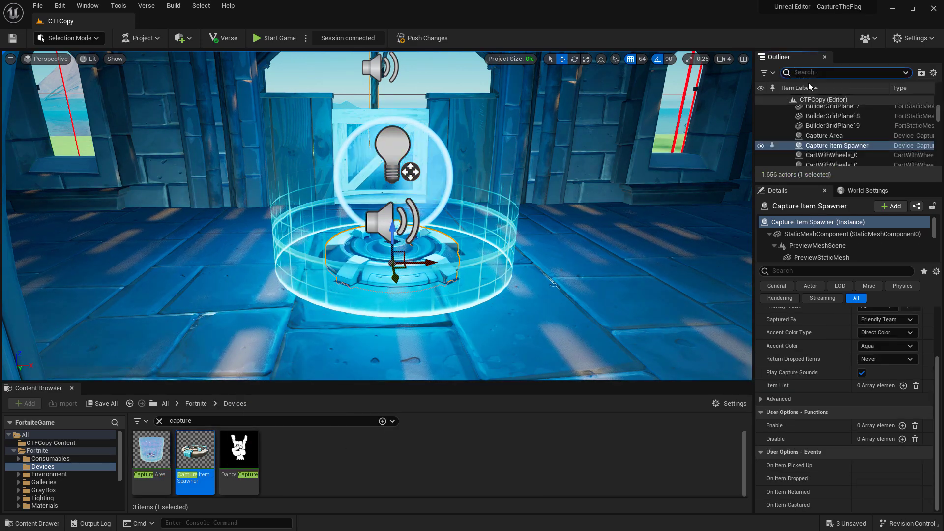
click(823, 137)
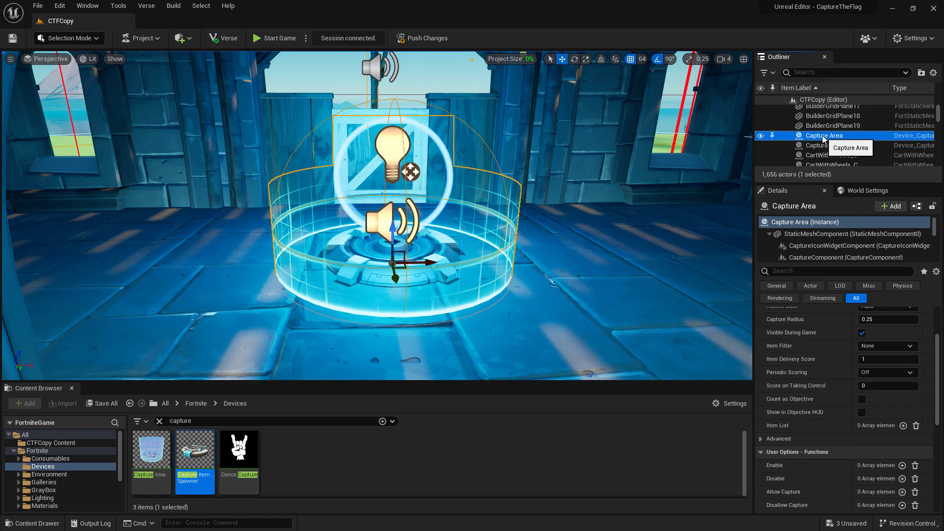
click(823, 138)
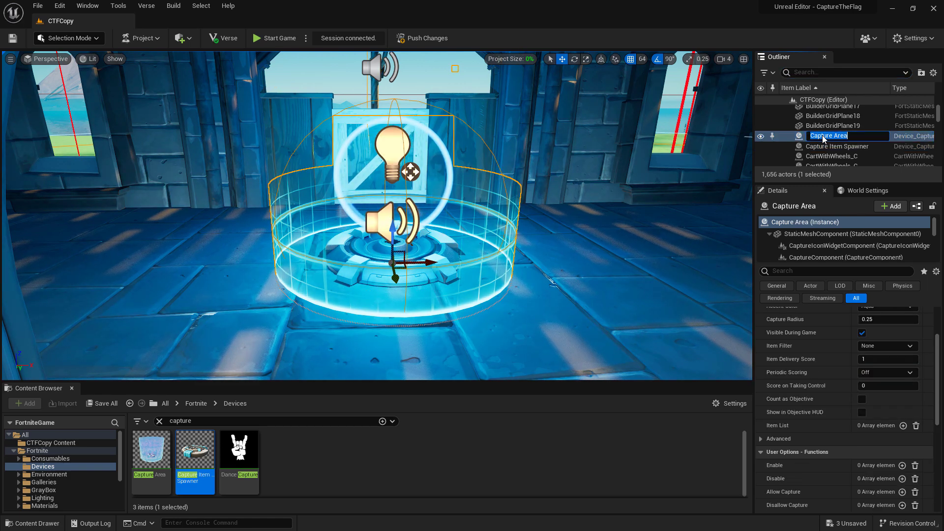
text(Team1)
key(Return)
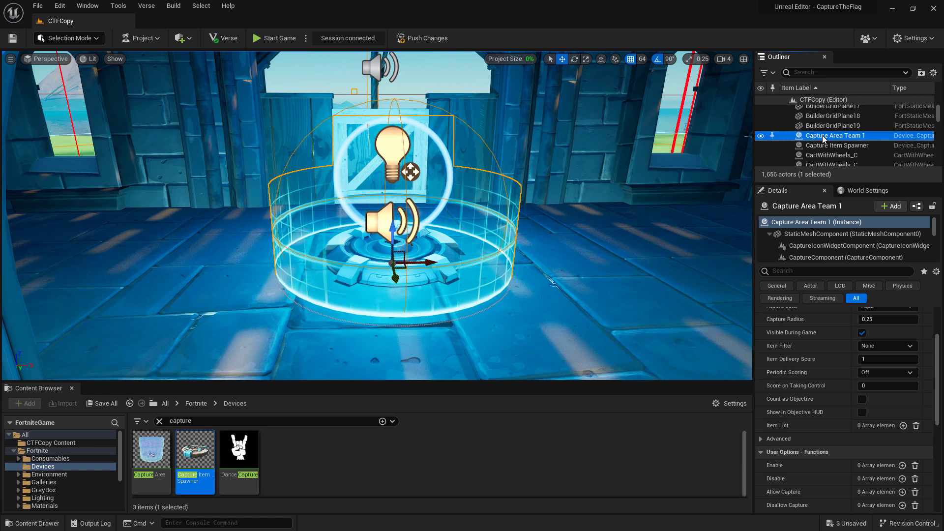
Step: Rename the Capture Item Spawner with a 'Team 1' suffix
click(832, 147)
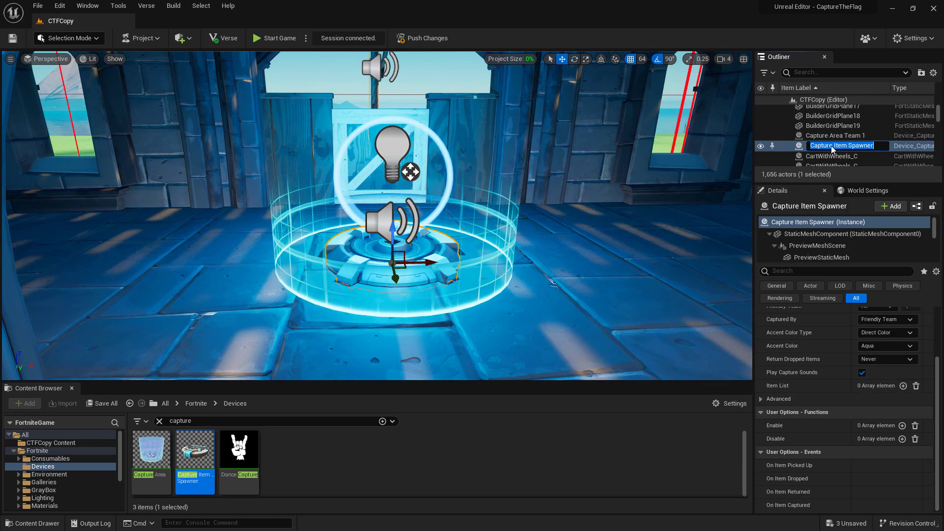
click(832, 147)
text(1)
key(Return)
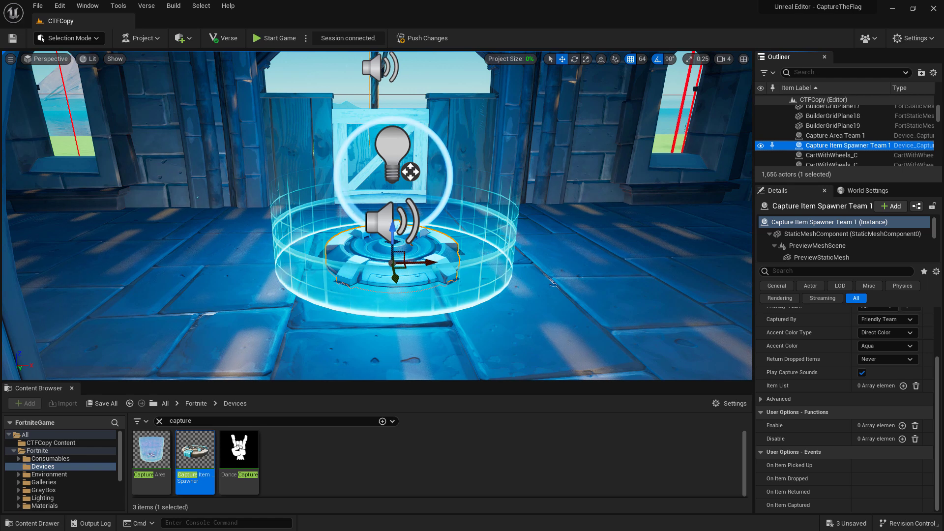
scroll(885, 382, up, 3)
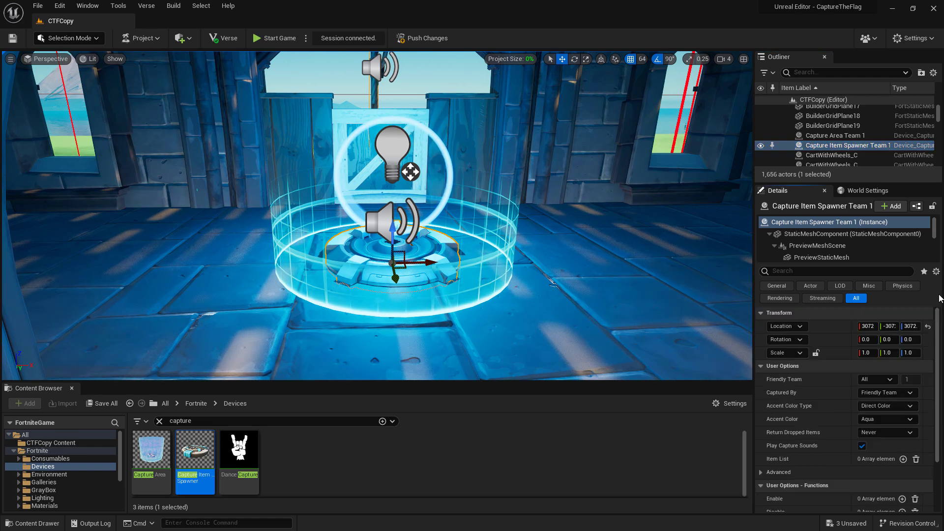
Step: Set Friendly Team to Team Index 1, Captured By to Hostile Teams, and dropped-item return to 10 seconds
click(886, 381)
click(879, 400)
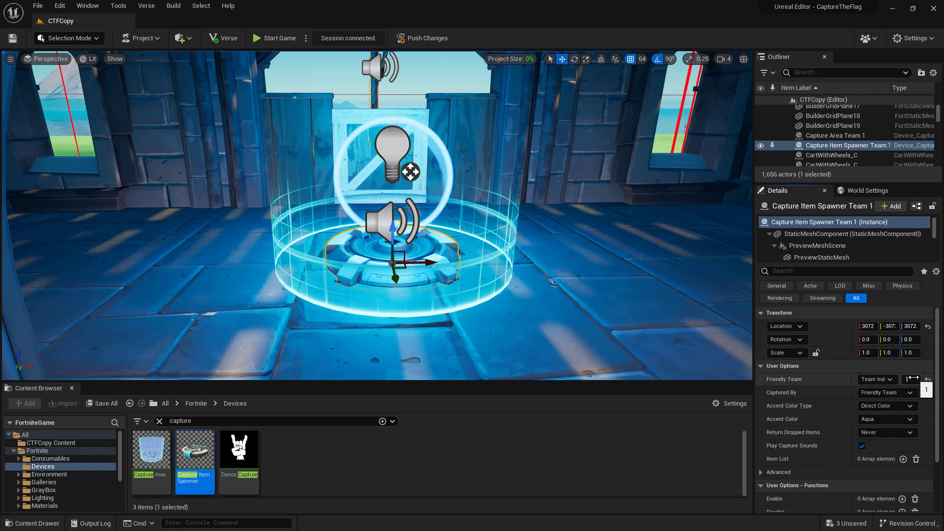
click(885, 392)
click(882, 406)
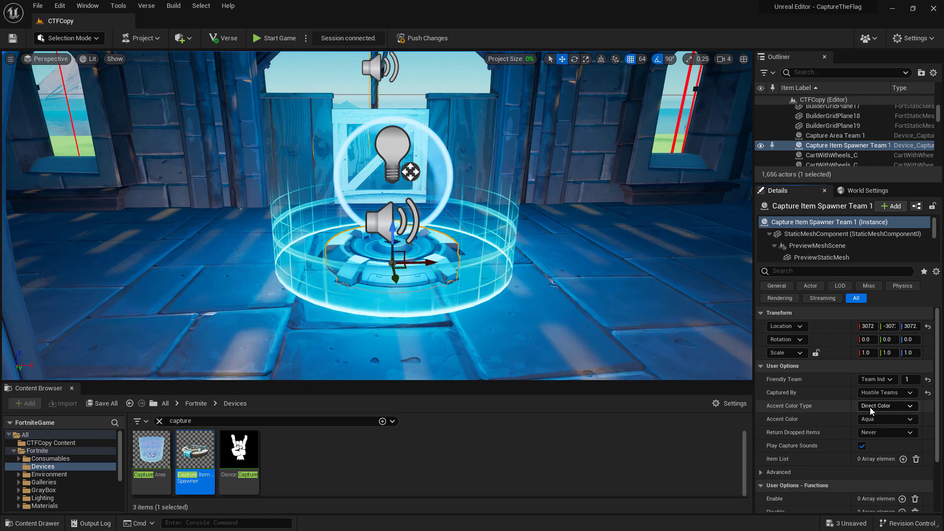
click(878, 432)
click(866, 443)
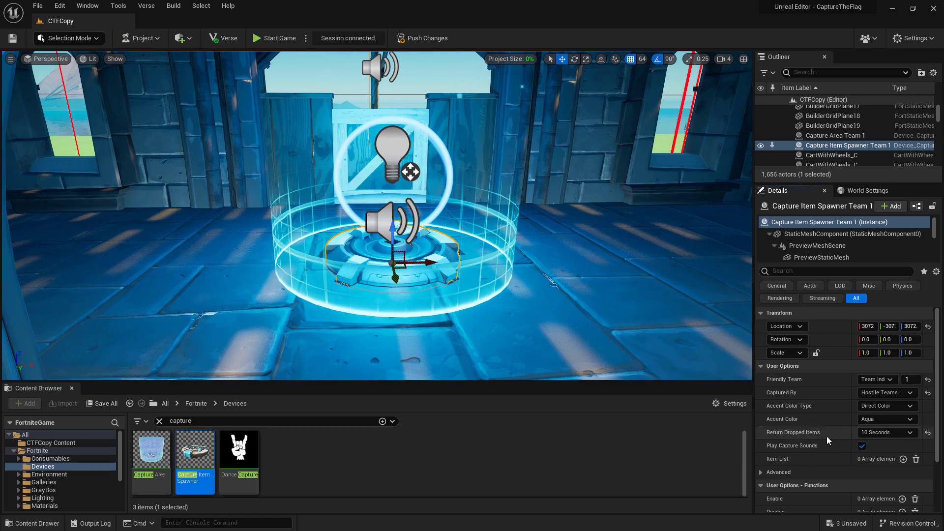
Step: Add an Item List entry to the spawner and make the flag its item
click(902, 459)
click(760, 459)
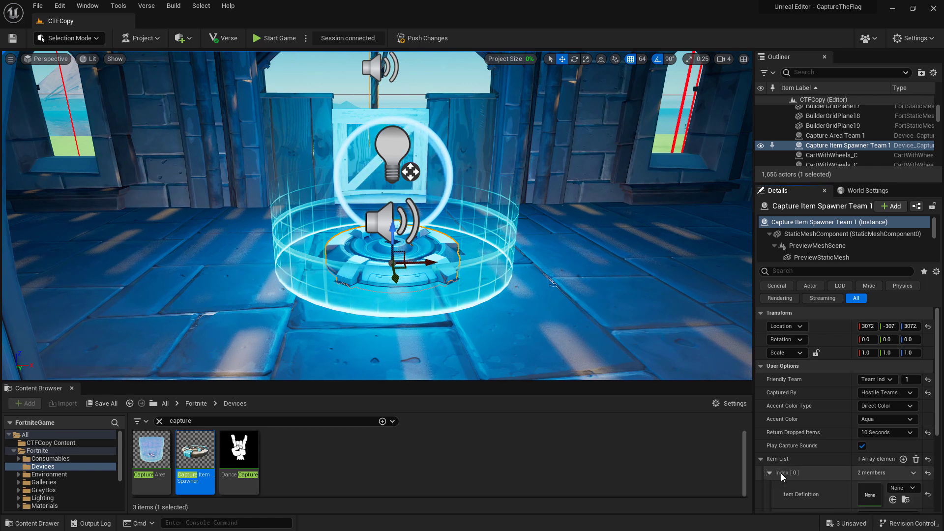
click(904, 488)
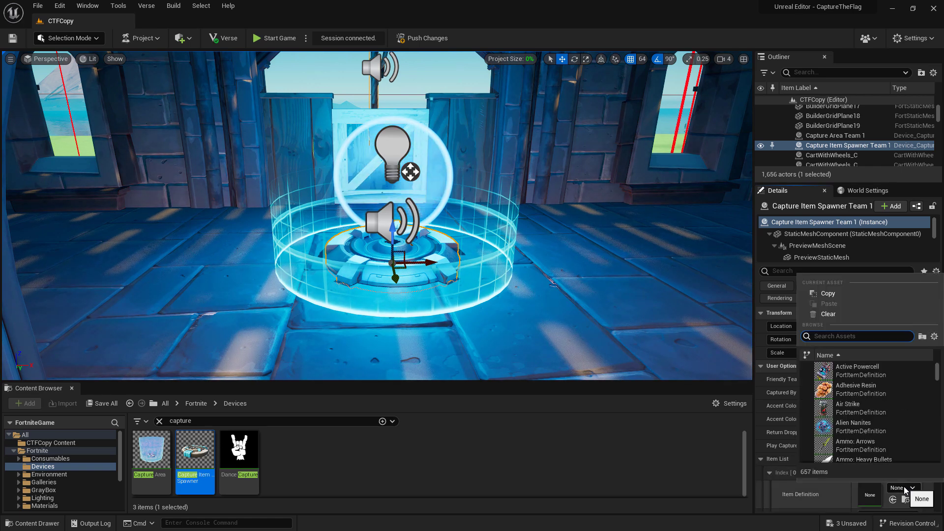
text(flag)
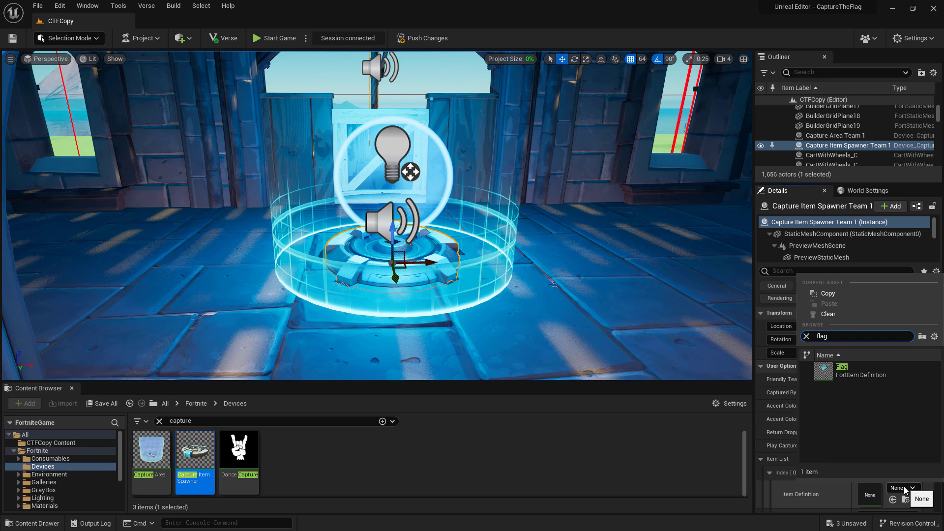
click(841, 371)
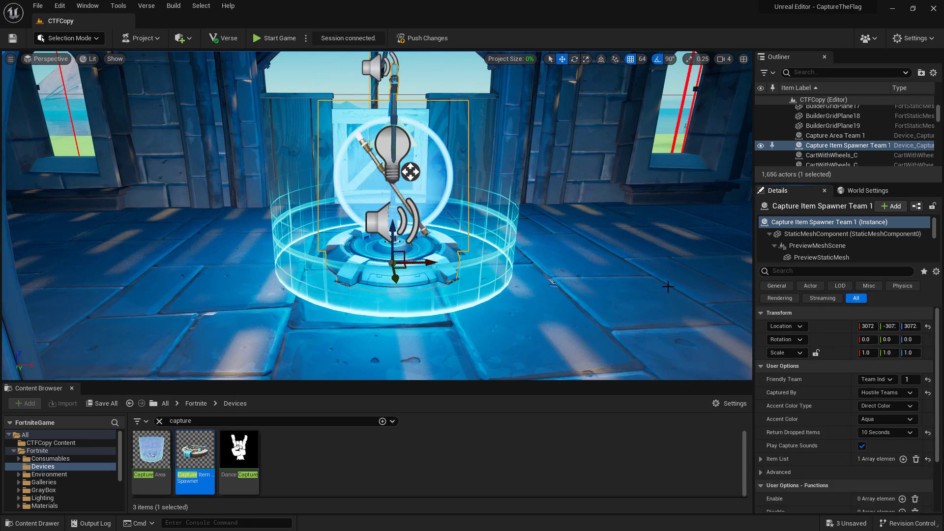
Step: Fly the camera in to check the flag spawner, then push the changes to the session
right_drag(668, 286, 686, 288)
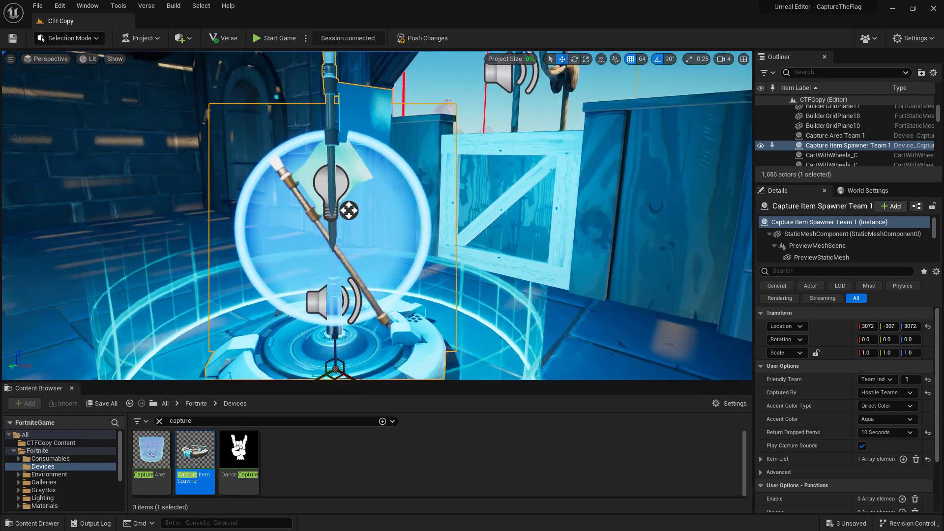
right_drag(393, 231, 393, 232)
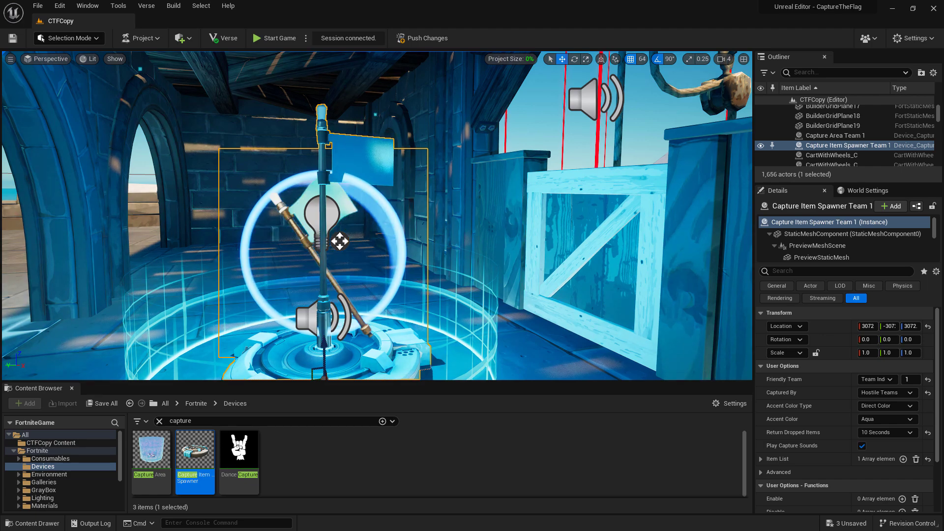
right_drag(339, 241, 366, 176)
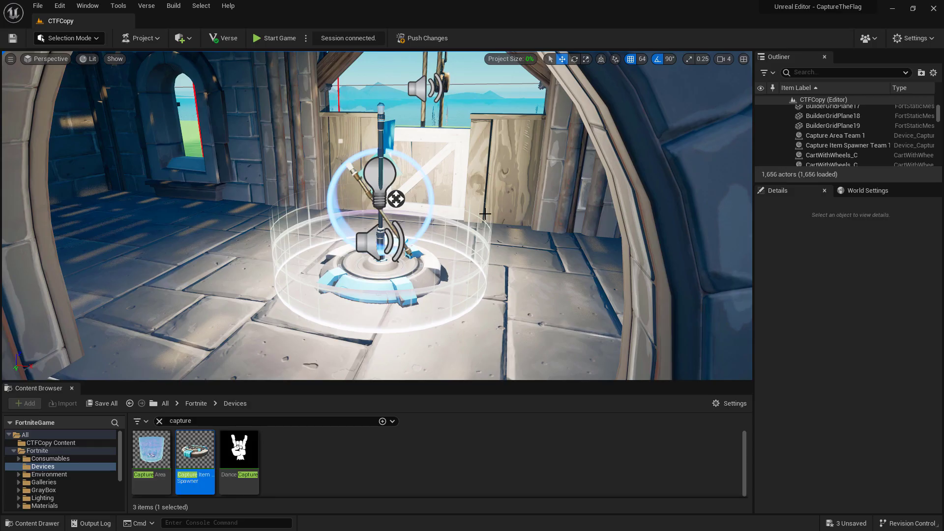
click(407, 42)
Step: Save the listed assets, then playtest by walking the character through the castle door
click(553, 383)
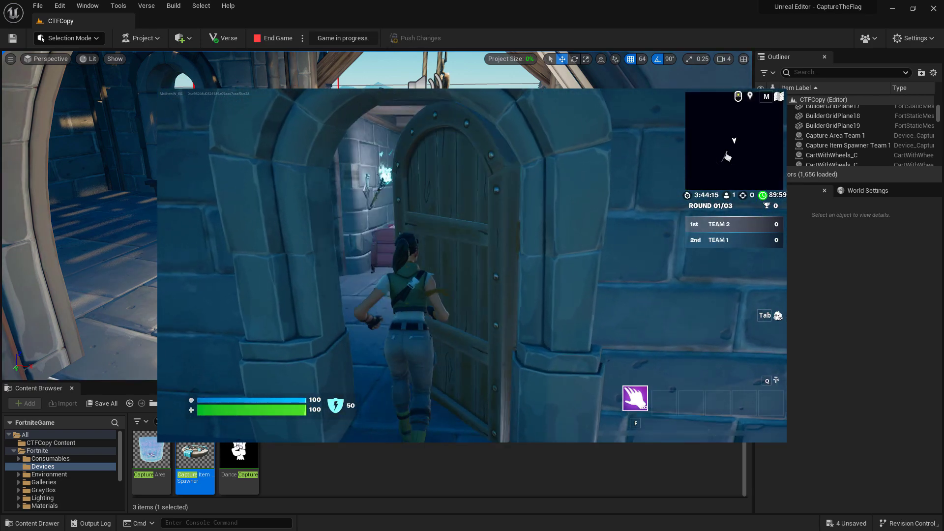
key(e)
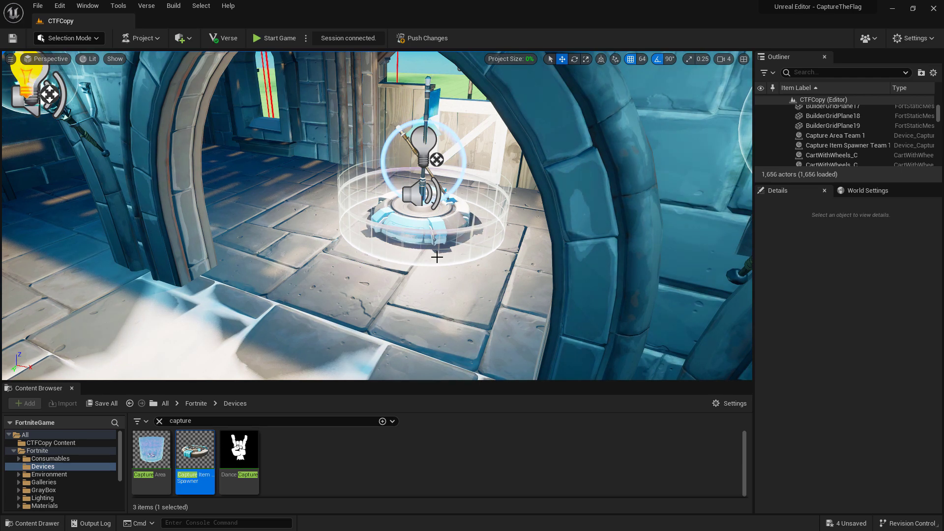
Step: Duplicate Capture Area Team 1 and Capture Item Spawner Team 1 together
click(841, 137)
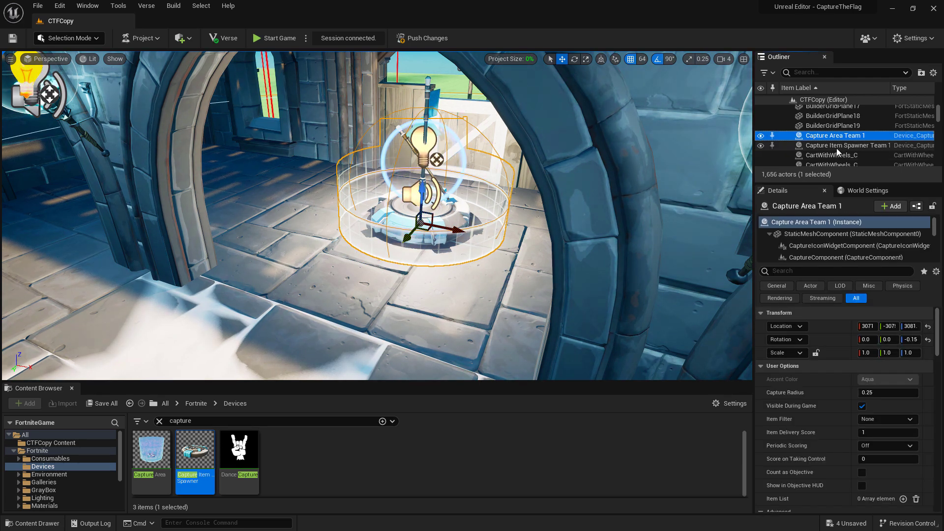
ctrl+click(837, 147)
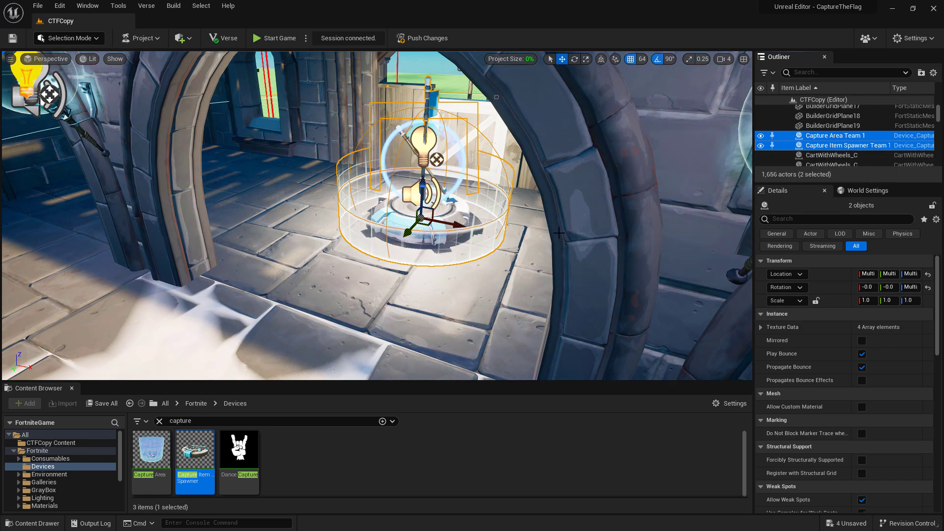
right_drag(487, 192, 494, 238)
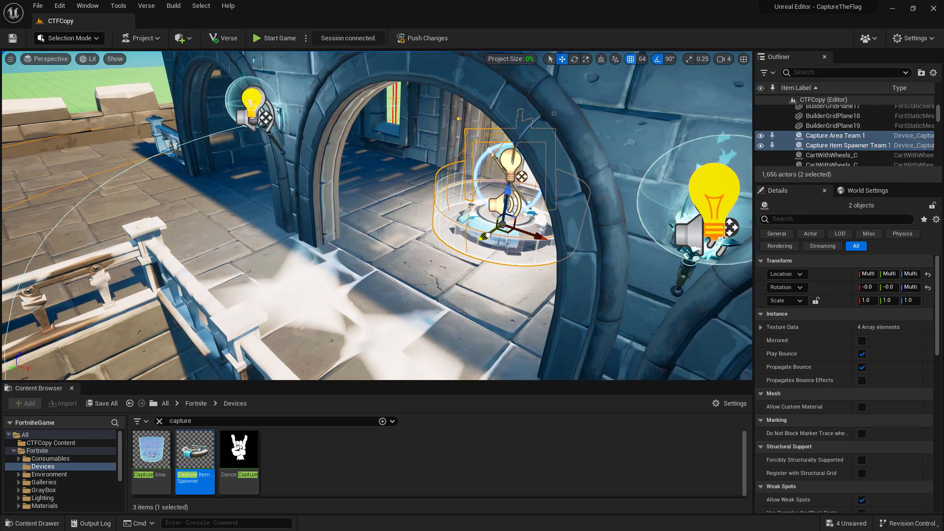
alt+drag(493, 239, 230, 333)
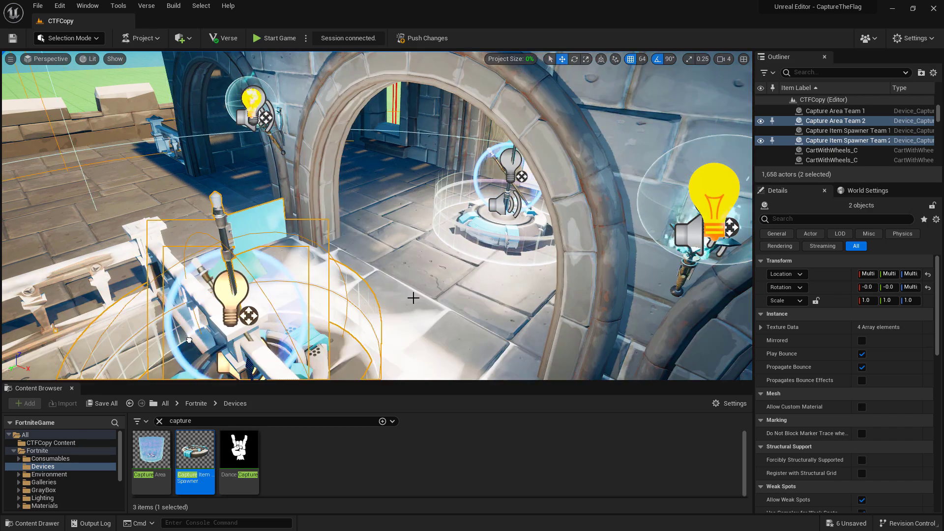
Step: Carry the duplicated devices over the castle into the red archway room
right_drag(231, 333, 442, 288)
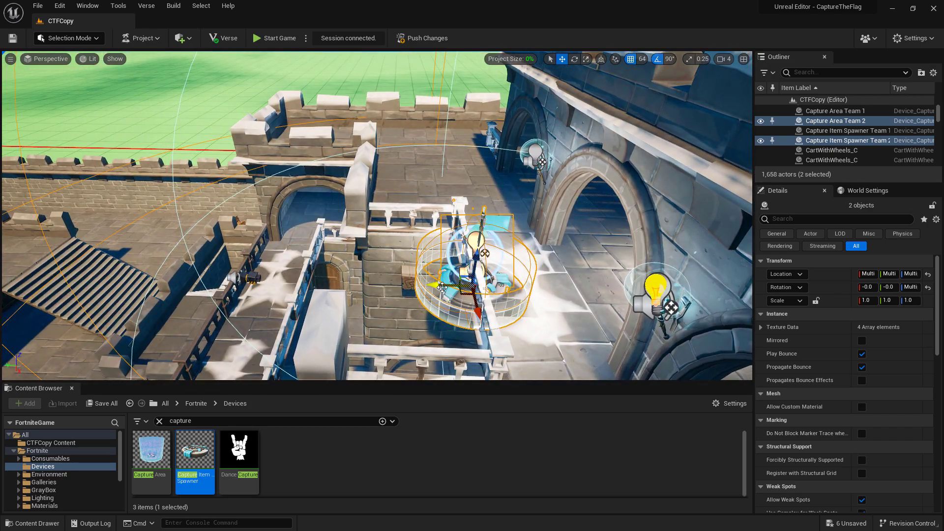
shift+drag(441, 285, 441, 285)
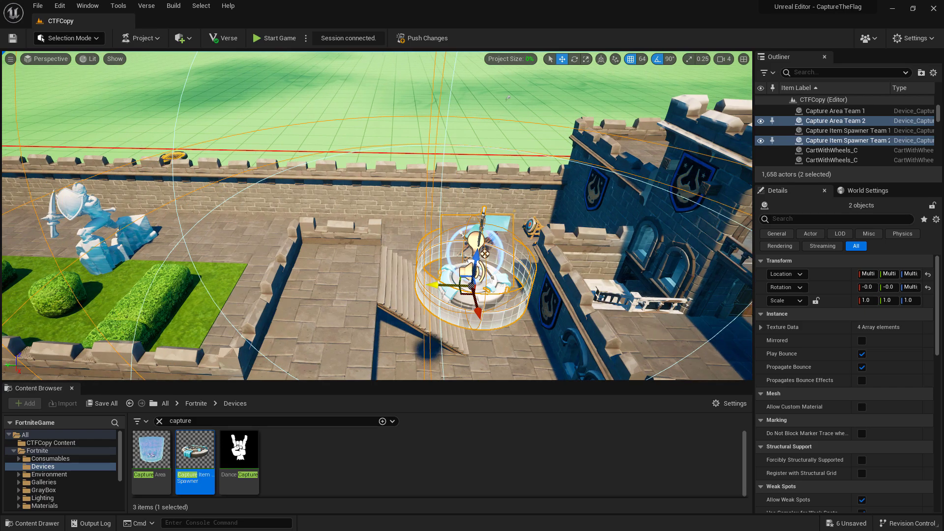
shift+drag(486, 253, 486, 253)
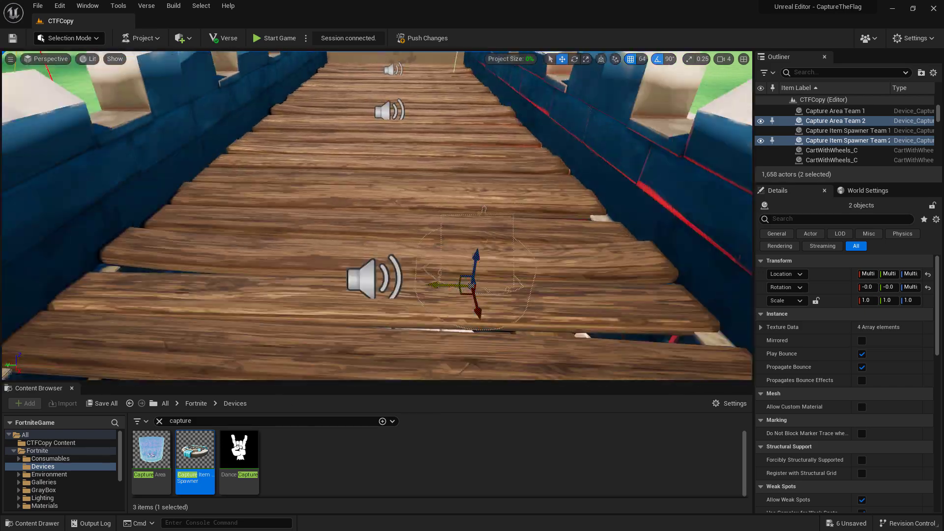
shift+drag(485, 253, 485, 252)
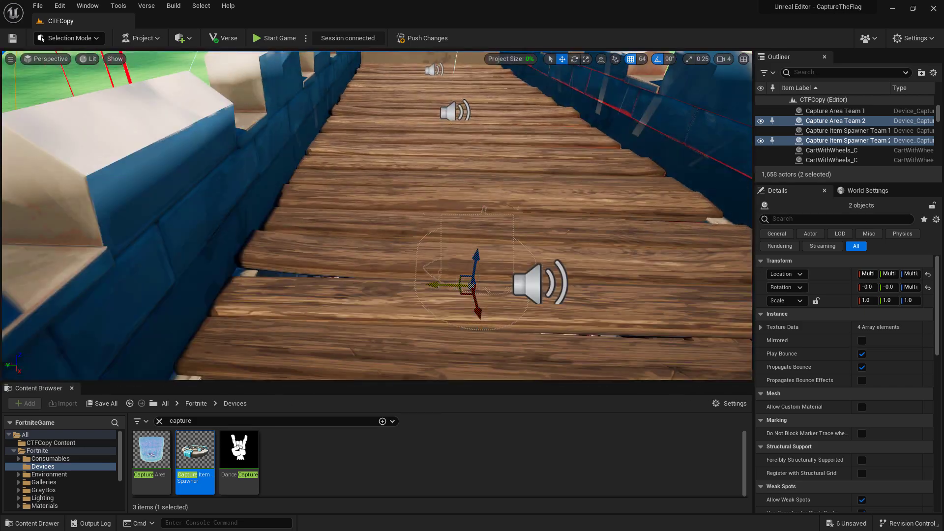
mouse_move(467, 286)
shift+mouse_down()
mouse_move(360, 173)
mouse_move(412, 213)
shift+mouse_up()
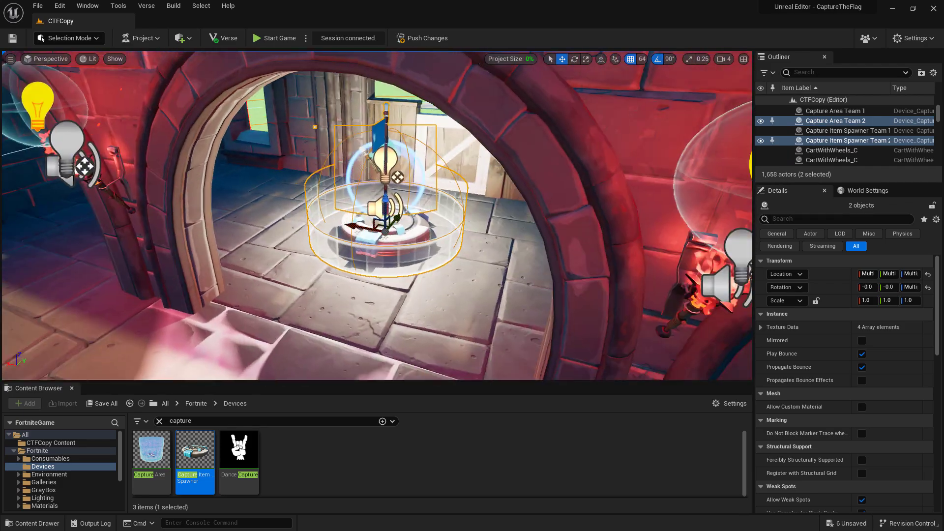
mouse_move(412, 214)
shift+mouse_down()
mouse_move(361, 187)
mouse_move(413, 281)
shift+mouse_up()
Step: Select Capture Item Spawner Team 2, widening the Outliner's type column
key(Escape)
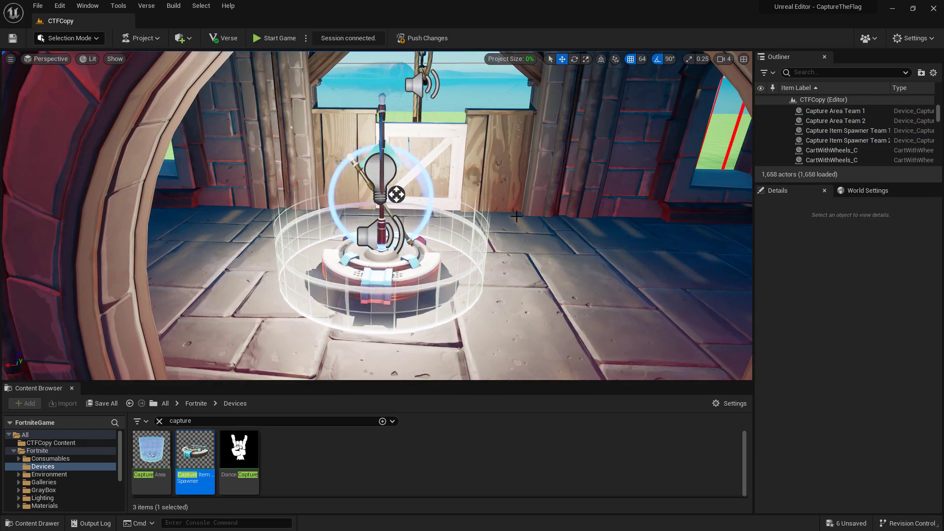
click(384, 207)
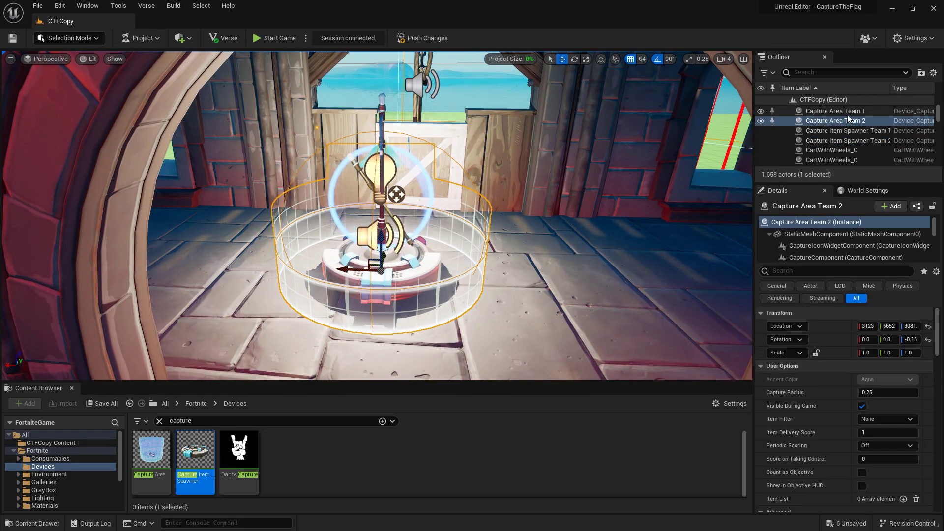
scroll(855, 152, up, 1)
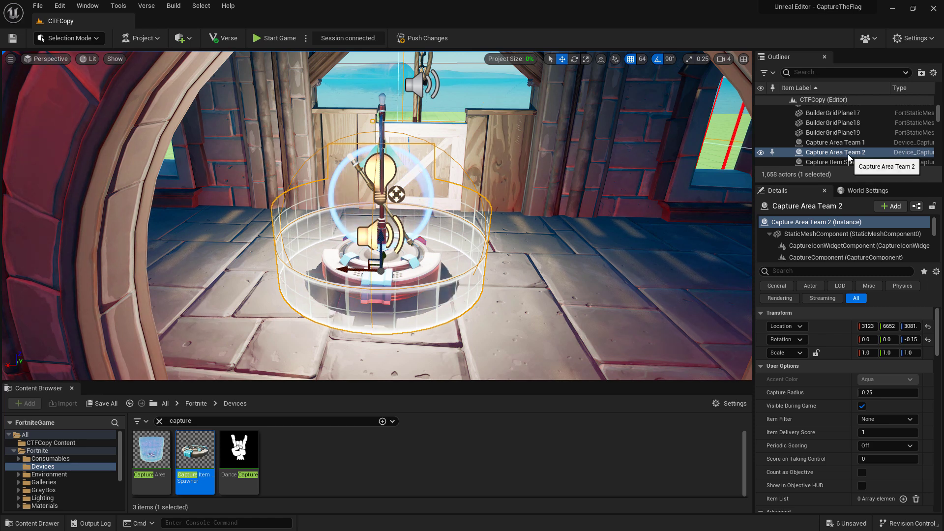
scroll(848, 155, down, 1)
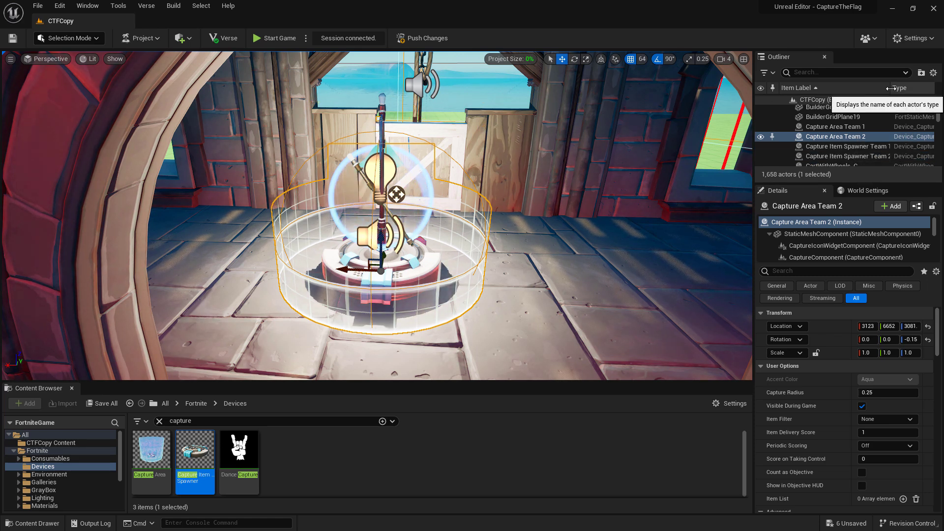
drag(891, 88, 896, 88)
click(847, 156)
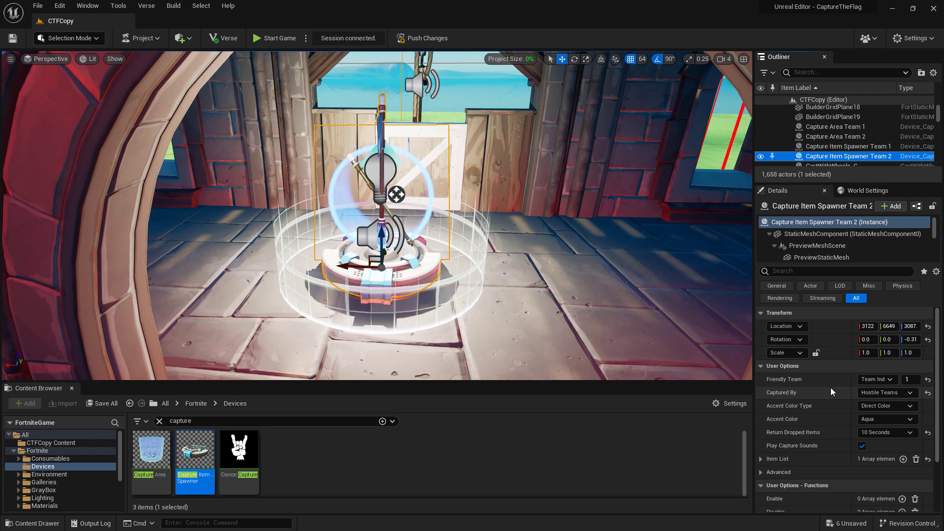
Step: Give the spawner Friendly Team 2 and a Red Orange accent, then select Capture Area Team 2
click(910, 379)
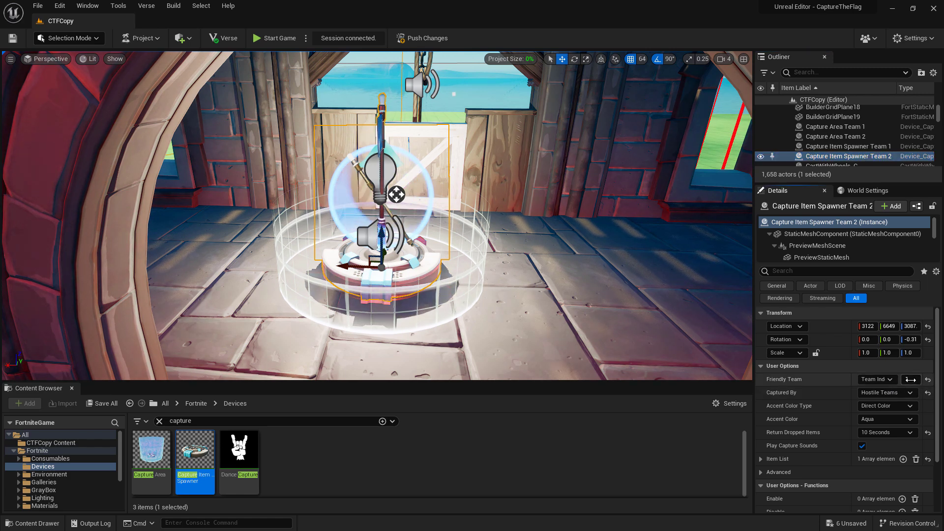
text(2)
key(Return)
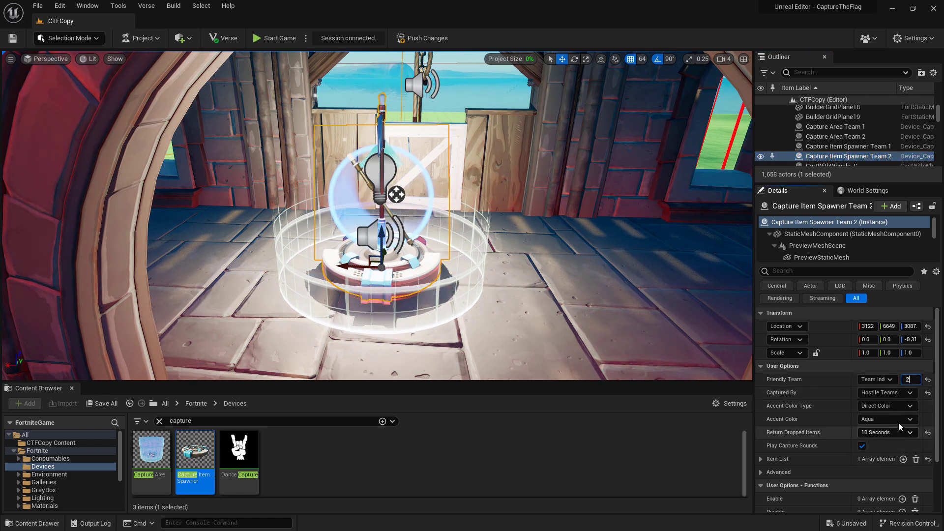
click(899, 423)
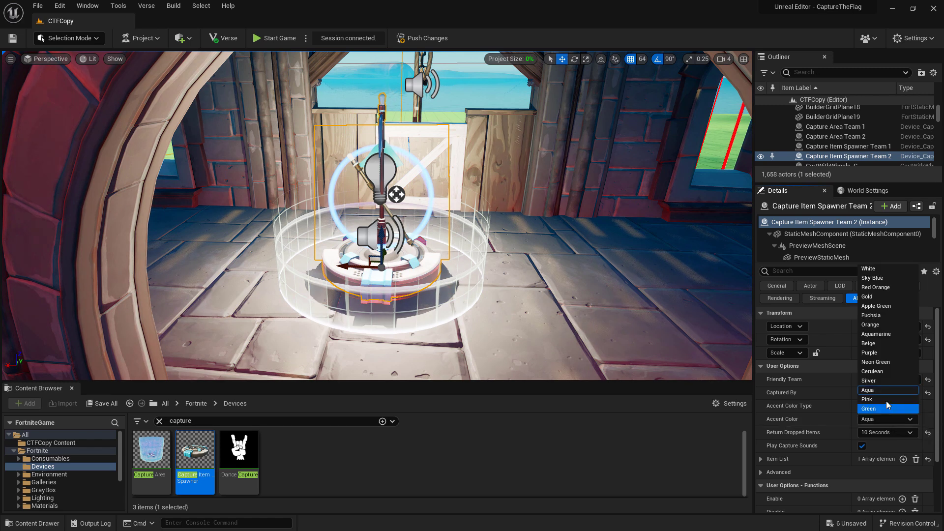
click(873, 288)
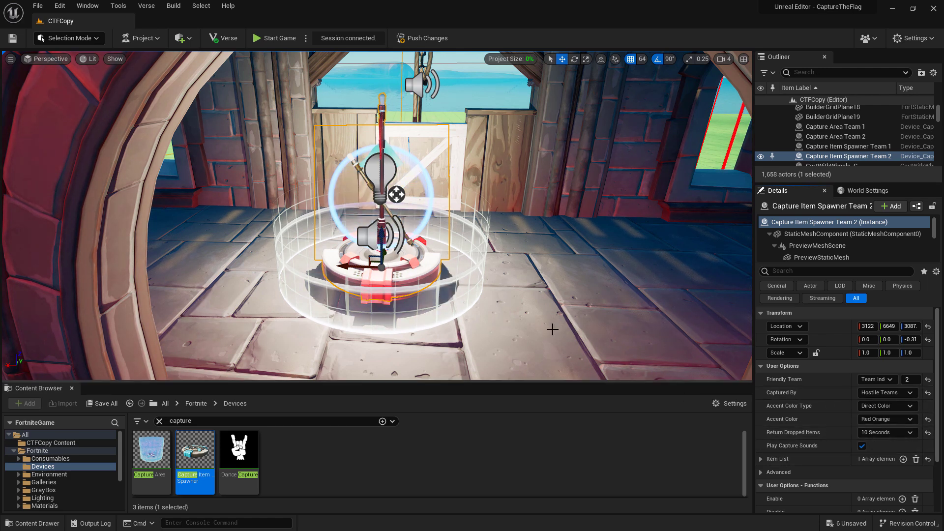
click(840, 137)
scroll(851, 391, down, 4)
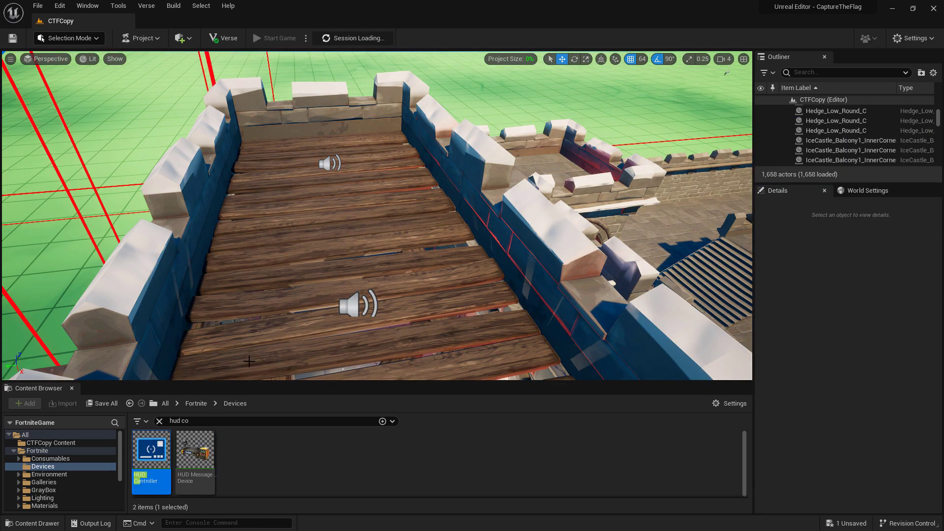
Step: Drag a HUD Controller from the Content Browser onto the wooden walkway
drag(151, 451, 316, 259)
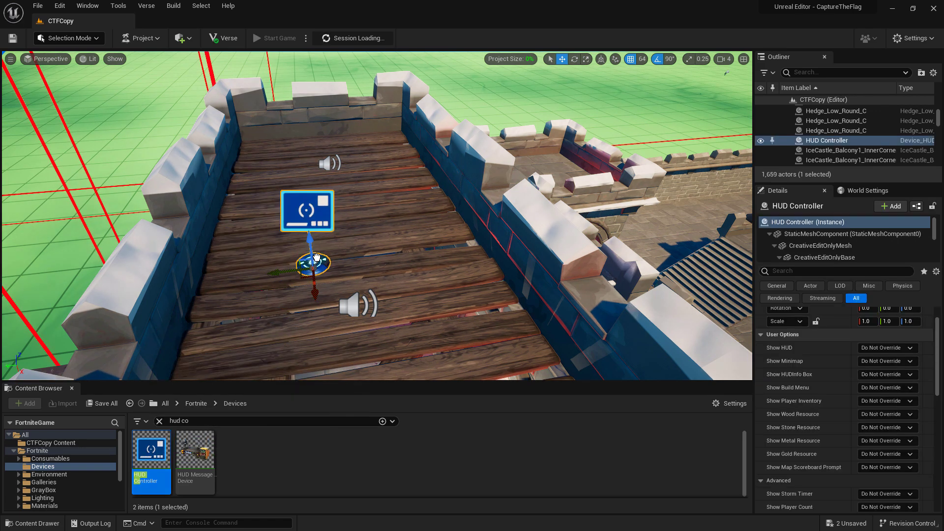